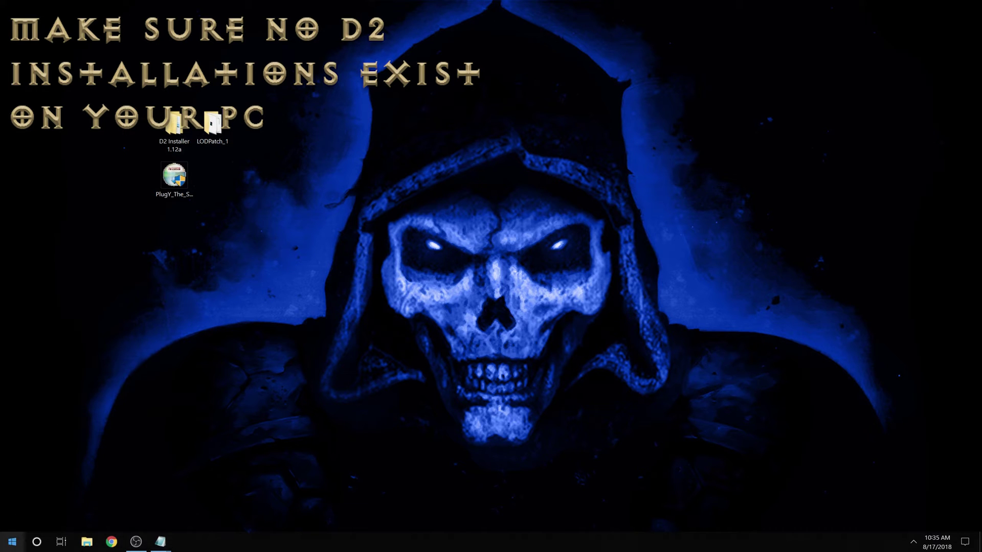
Step: Find the Diablo II entry in Settings' Apps & features by searching 'Diablo'
right_click(13, 542)
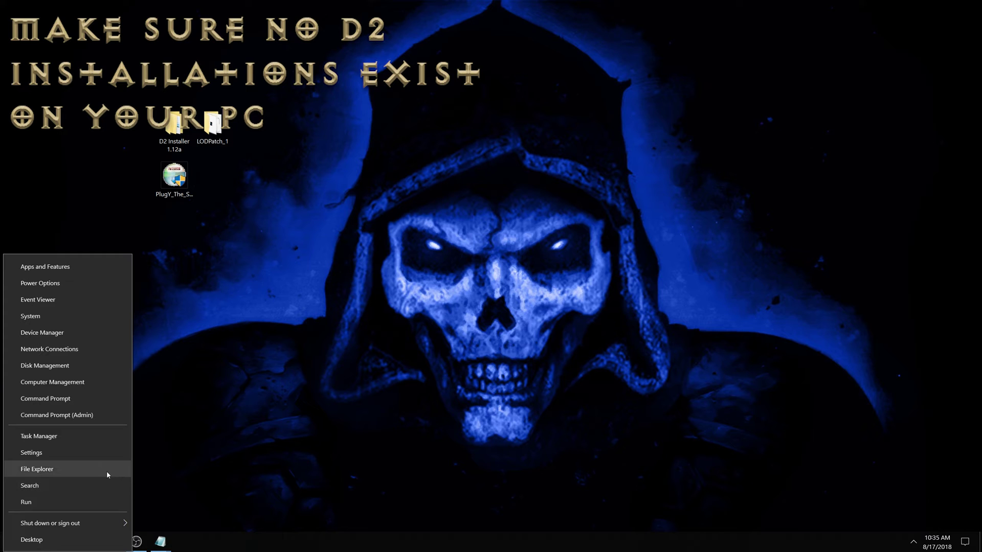
click(54, 454)
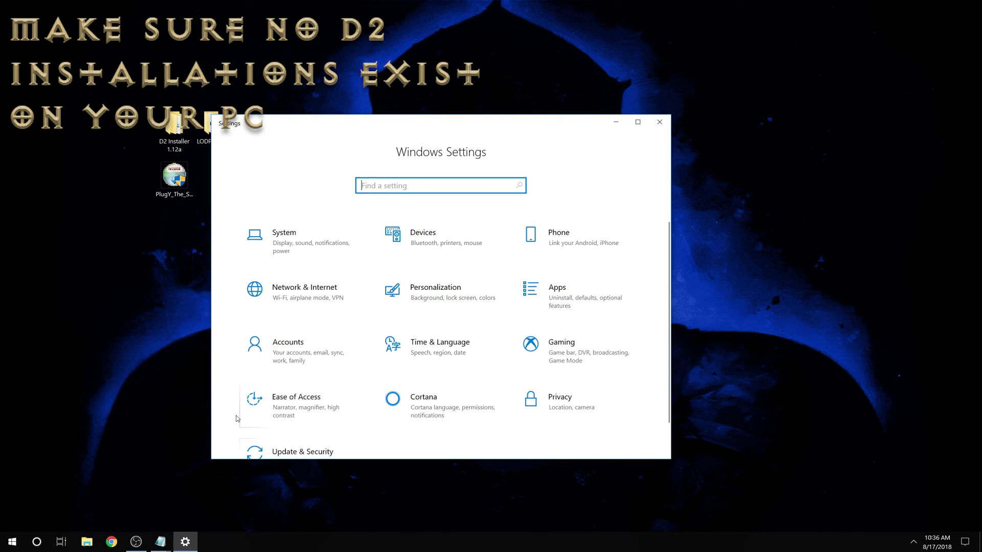
click(579, 294)
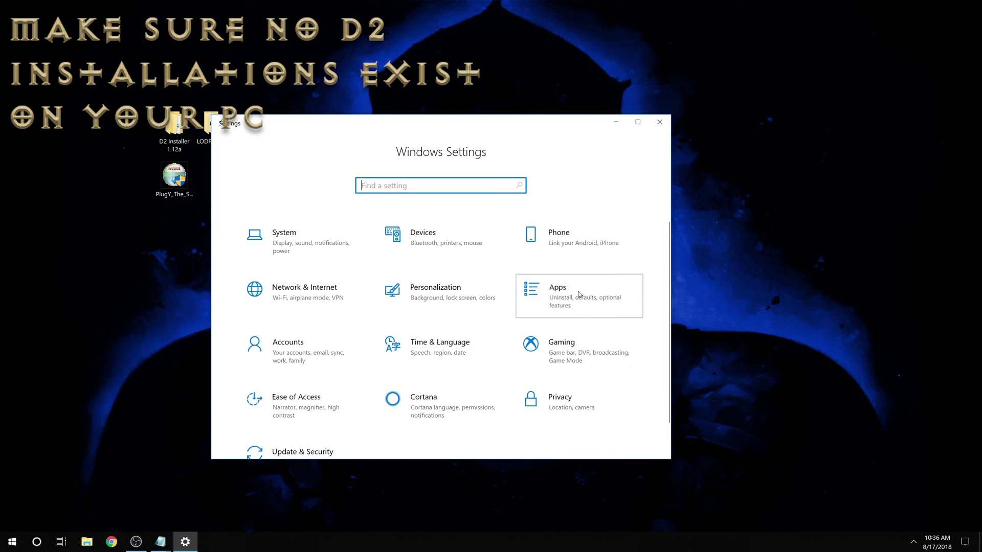
click(461, 359)
text(Diablo)
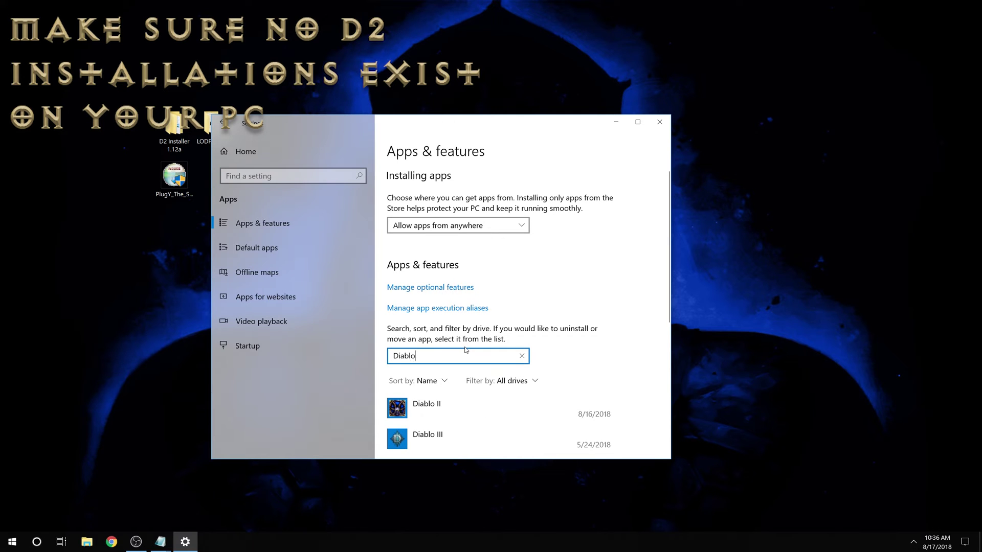
Step: Uninstall Diablo II, approving deletion of all its files, then close Settings
click(450, 407)
click(587, 442)
click(633, 418)
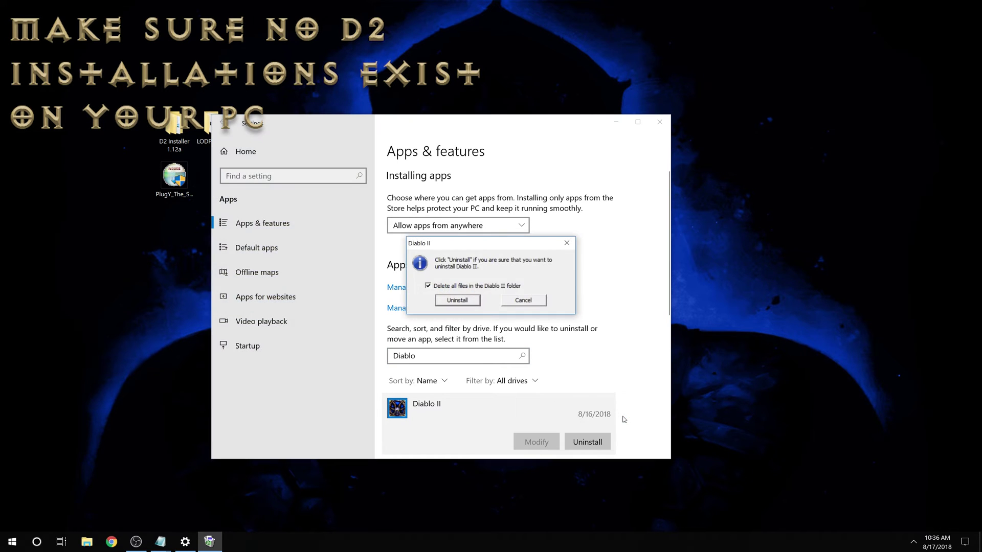
click(459, 301)
click(598, 338)
click(492, 299)
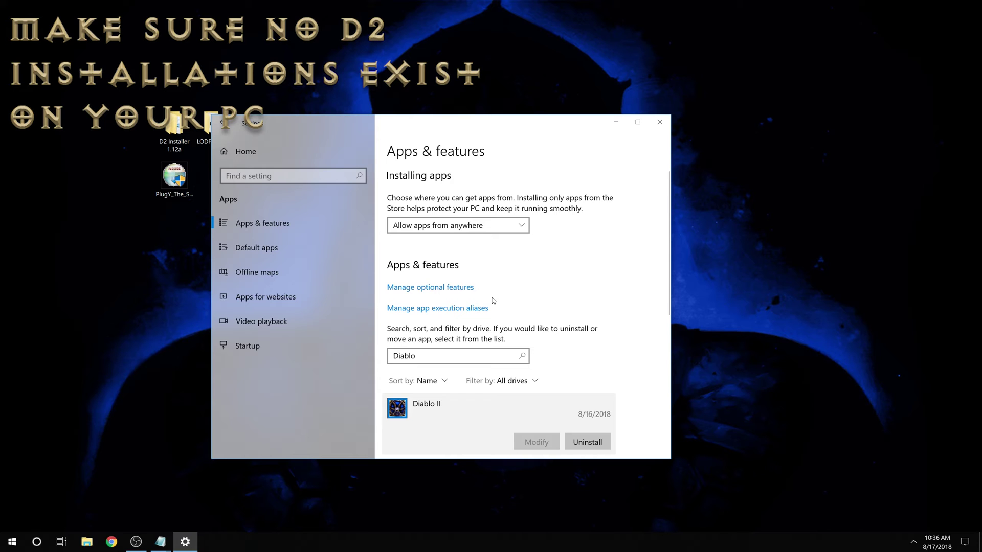
click(660, 122)
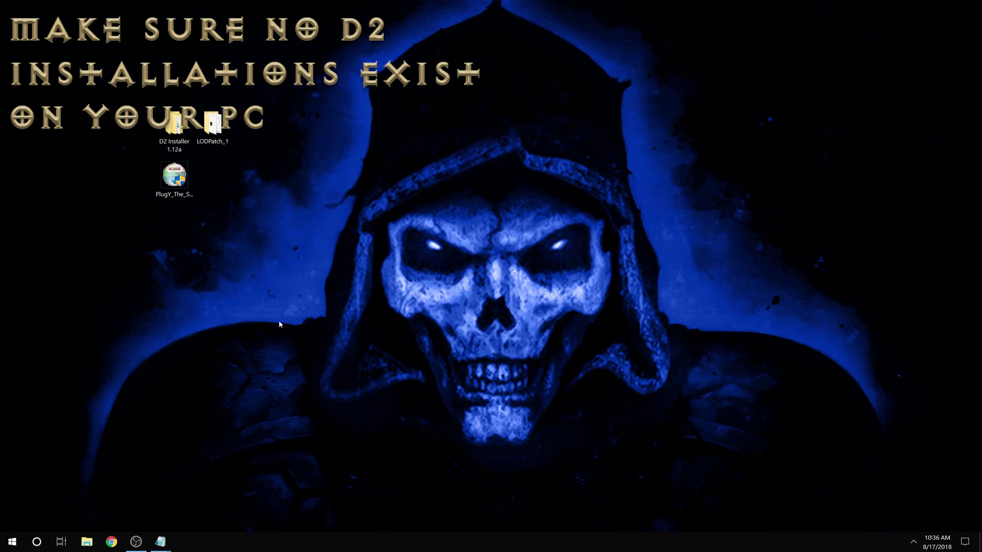
click(86, 541)
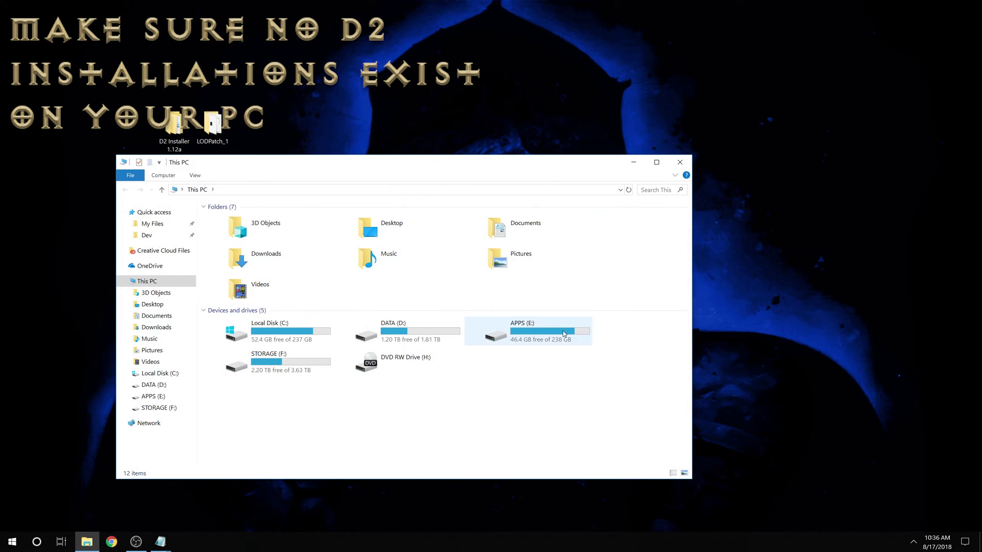
double_click(512, 330)
double_click(235, 235)
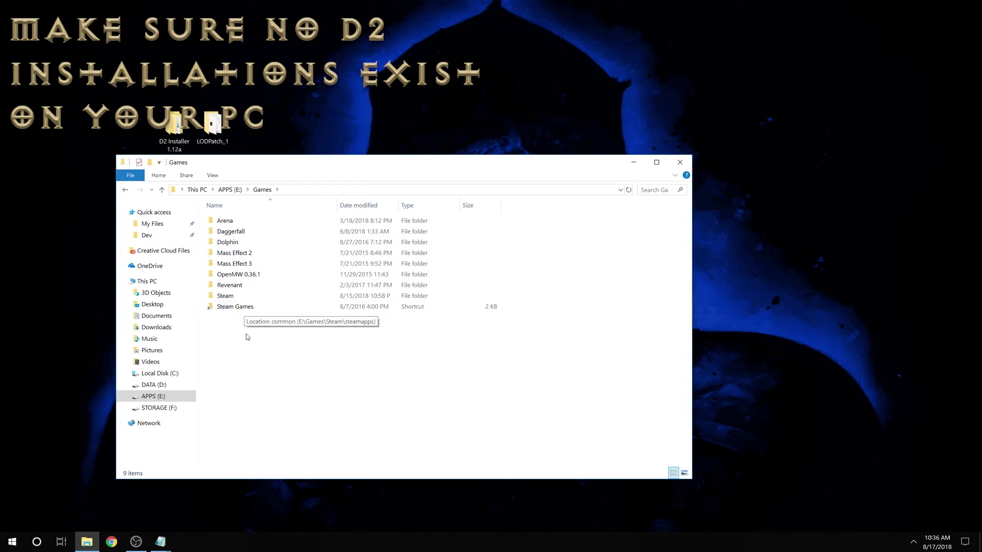
mouse_move(246, 337)
mouse_down()
mouse_move(223, 223)
mouse_move(247, 339)
mouse_up()
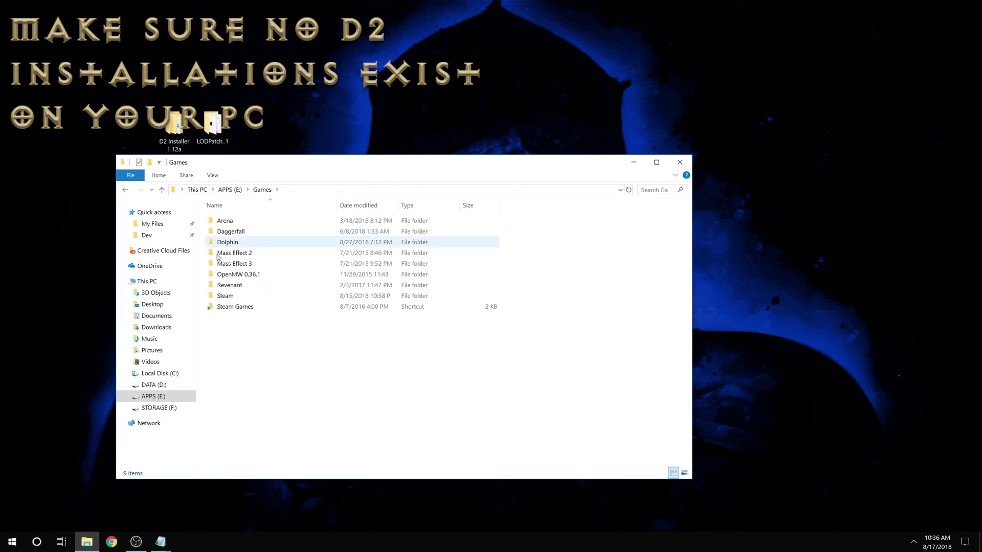
click(686, 164)
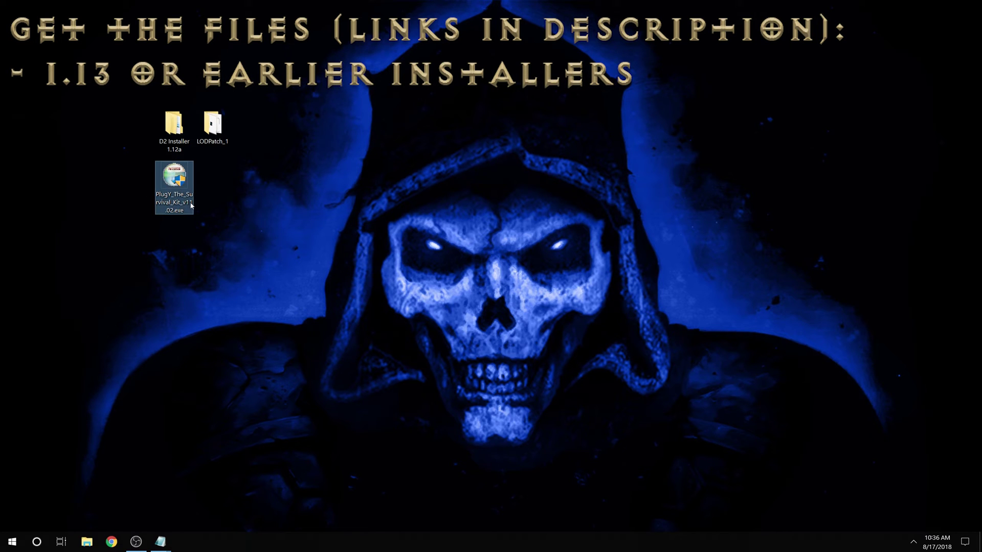
key(Up)
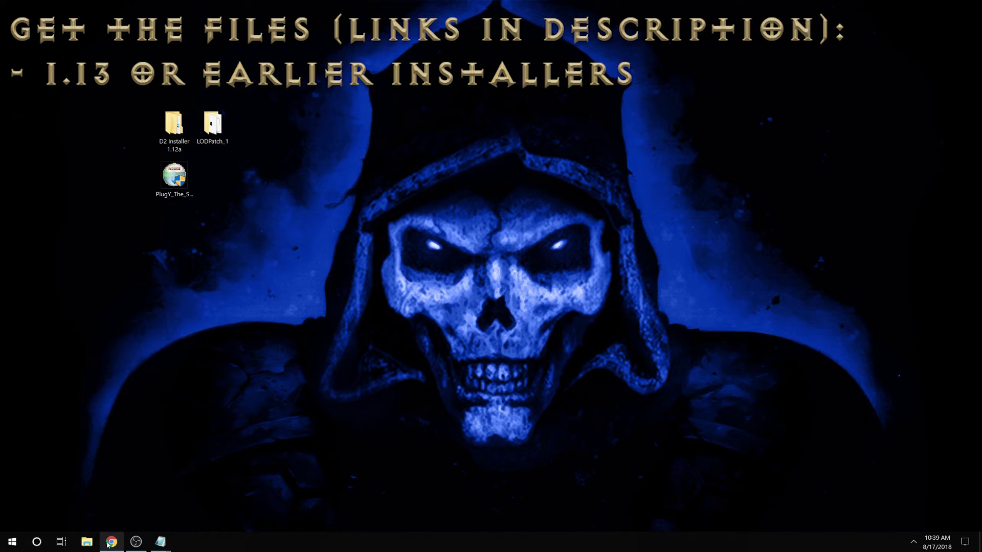
mouse_move(108, 543)
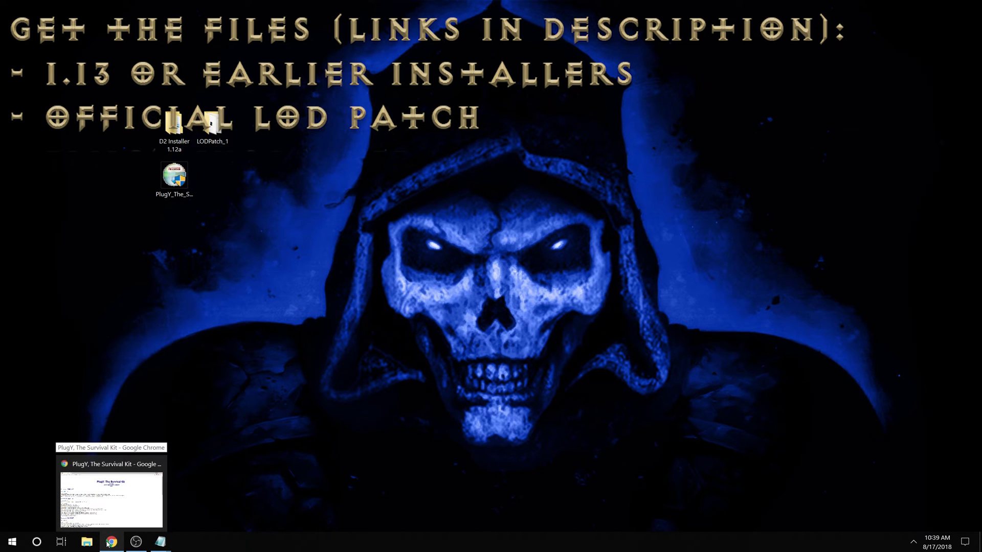
click(109, 543)
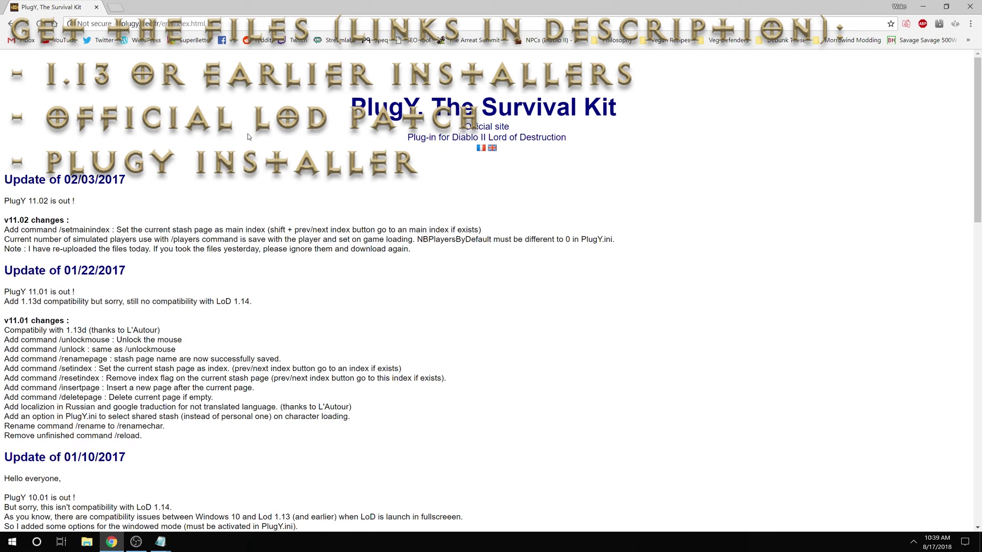
scroll(248, 136, down, 17)
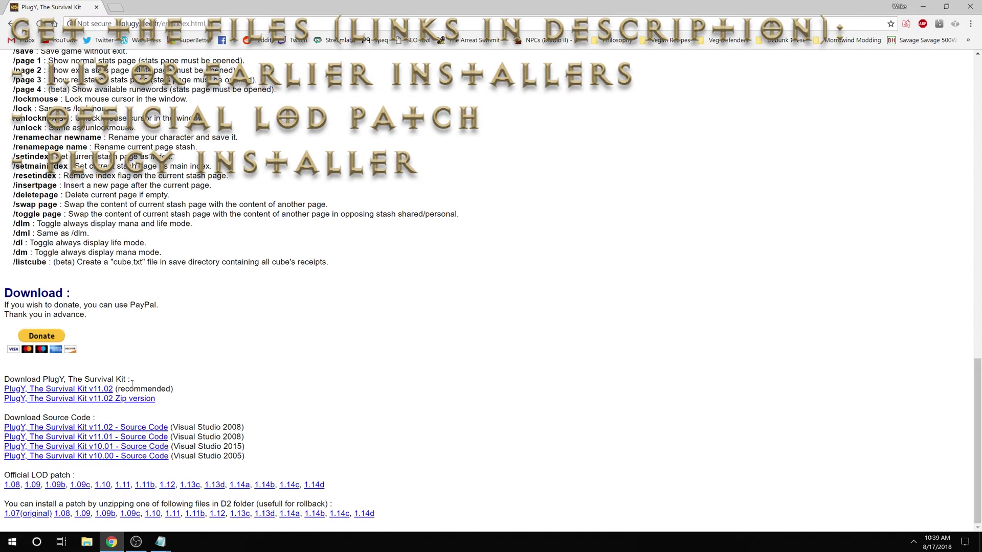
drag(116, 390, 3, 390)
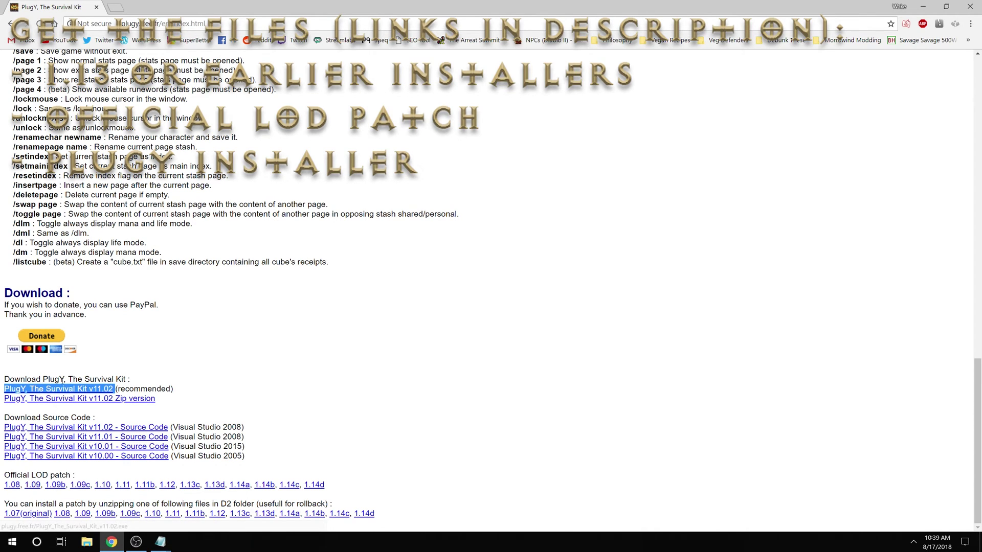
click(174, 401)
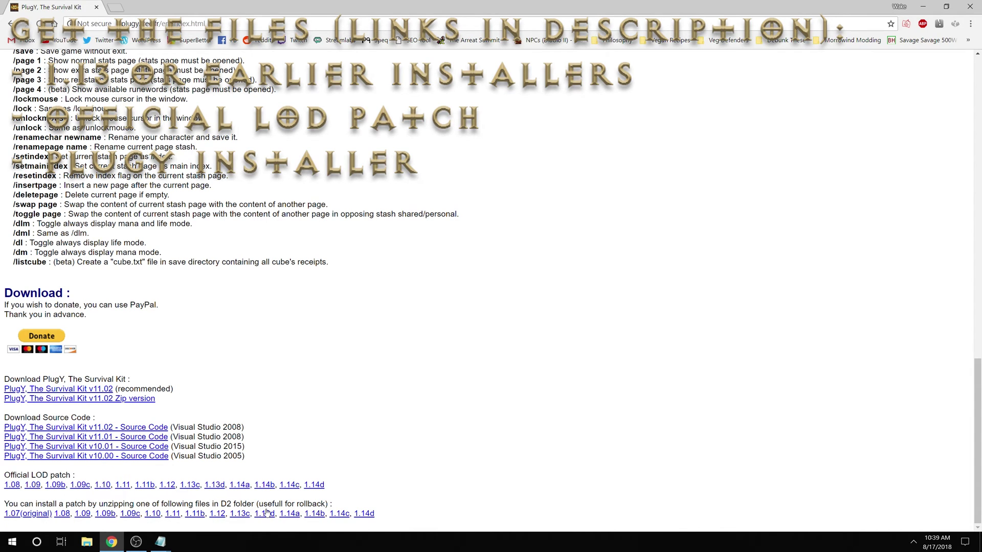
mouse_move(253, 514)
mouse_down()
mouse_move(276, 515)
mouse_move(267, 520)
mouse_up()
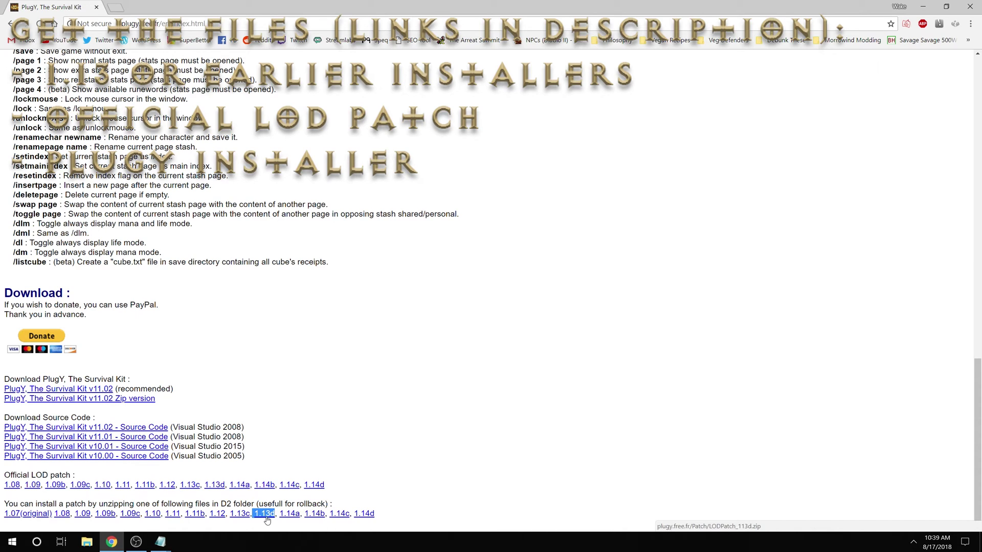
scroll(267, 517, up, 7)
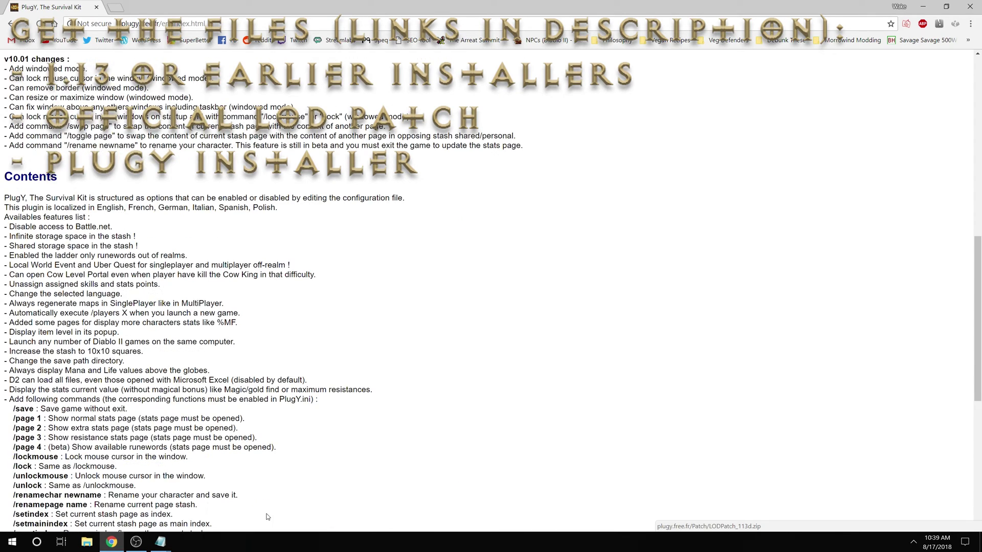
scroll(266, 517, up, 10)
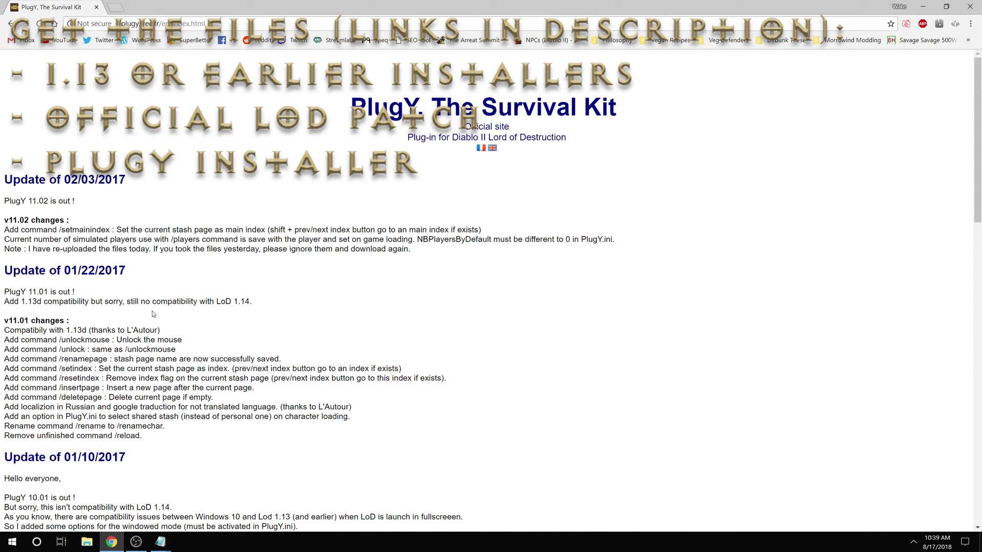
drag(4, 330, 87, 330)
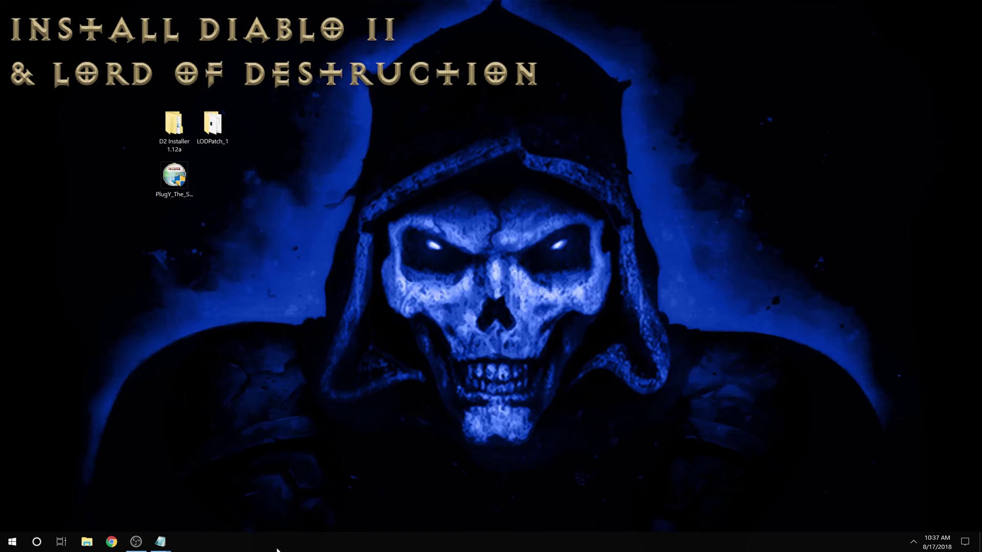
Step: Launch Installer.exe from the D2 Installer 1.12a\D2 1.12a folder
double_click(174, 126)
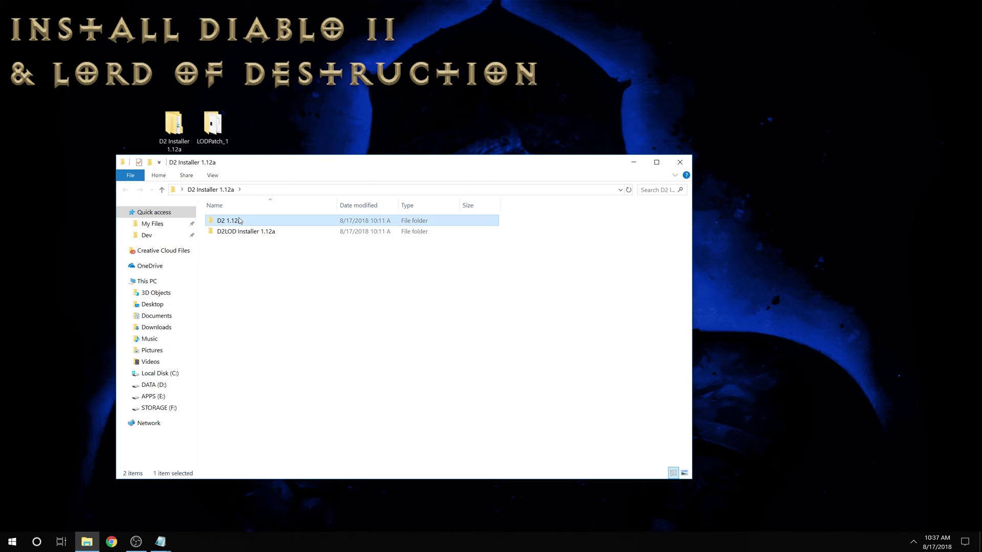
double_click(228, 220)
click(240, 275)
double_click(240, 276)
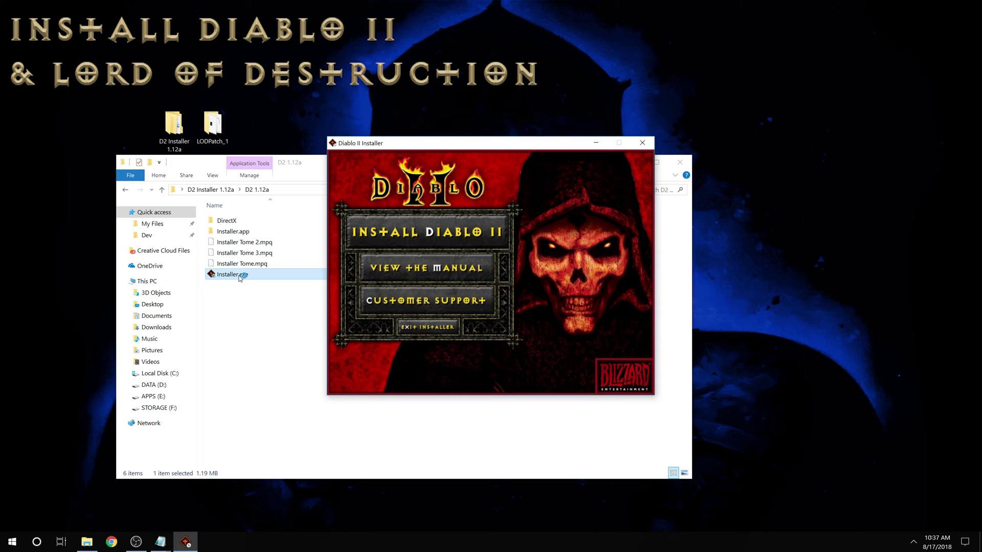
Step: Start the Diablo II install, accept the license, and enter the owner name and CD key
click(483, 228)
drag(655, 183, 655, 342)
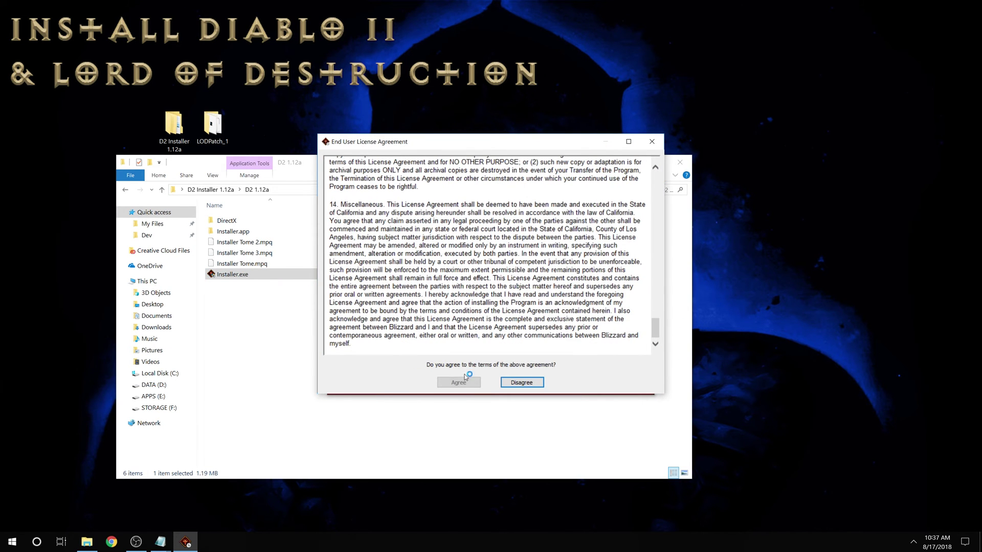
click(459, 382)
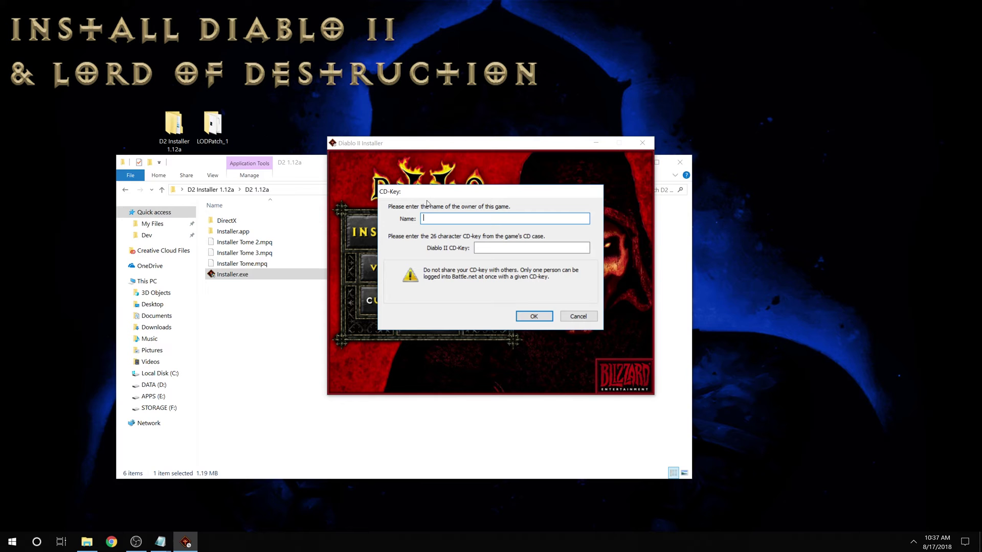
text(helswake)
key(ctrl+v)
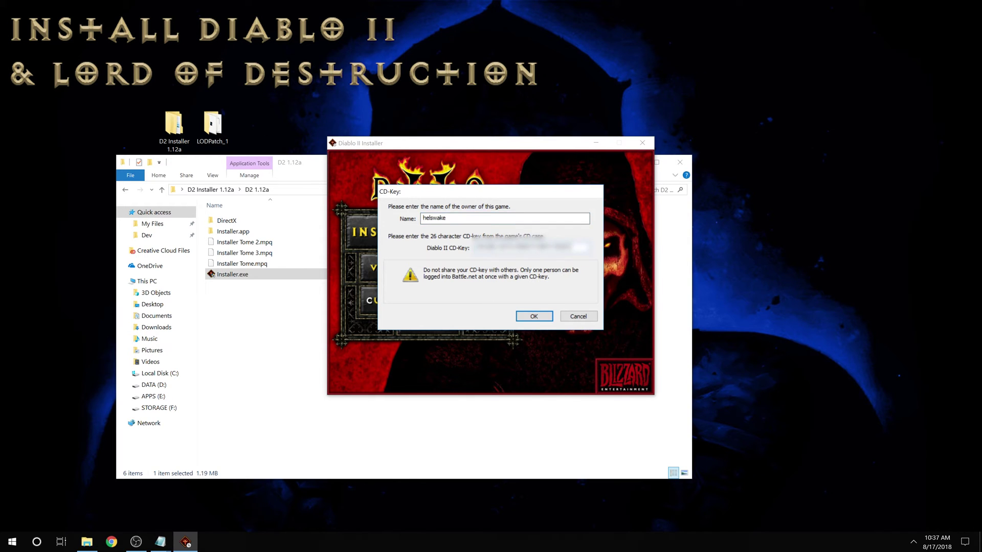
key(Return)
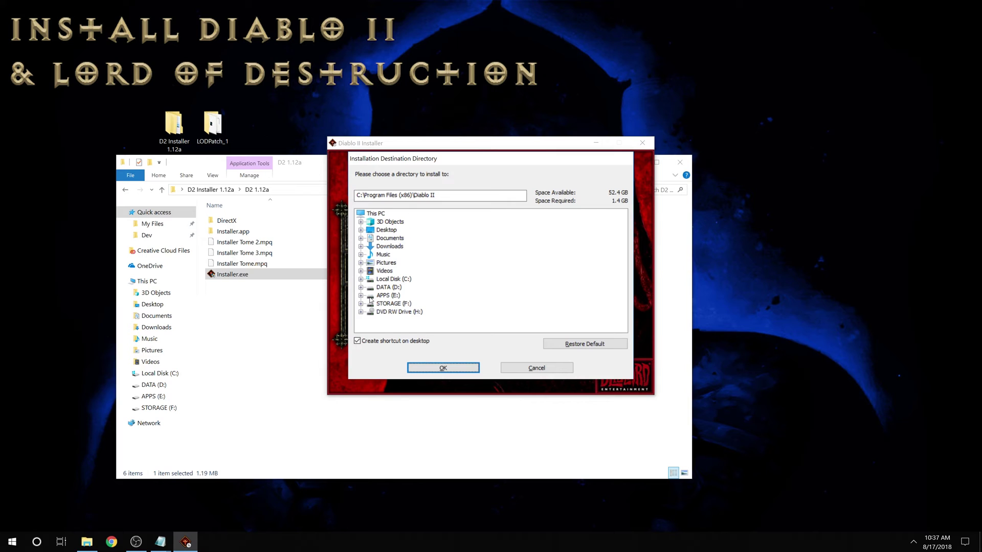
Step: Install Diablo II to E:\Games\Diablo II and exit the installer when finished
click(362, 295)
click(393, 304)
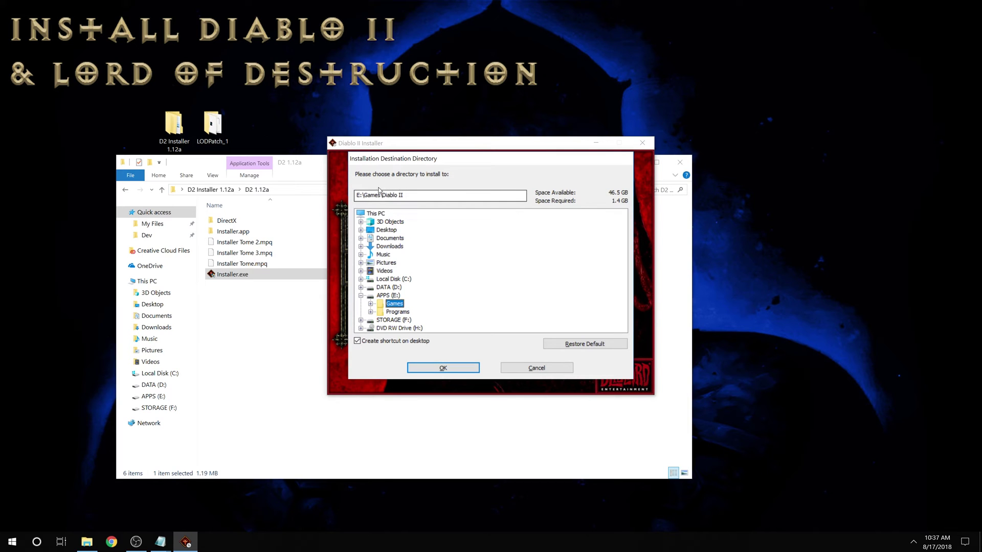
click(444, 368)
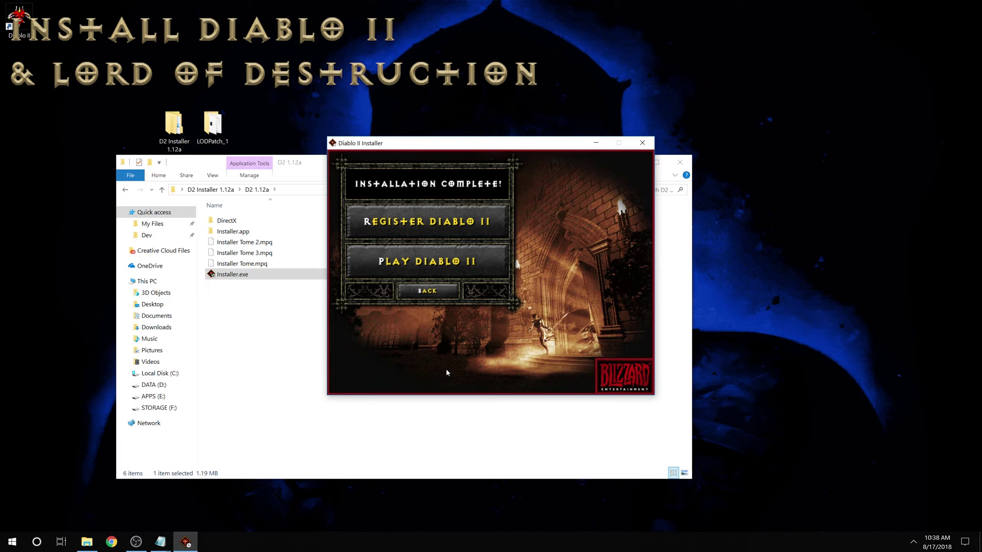
click(427, 291)
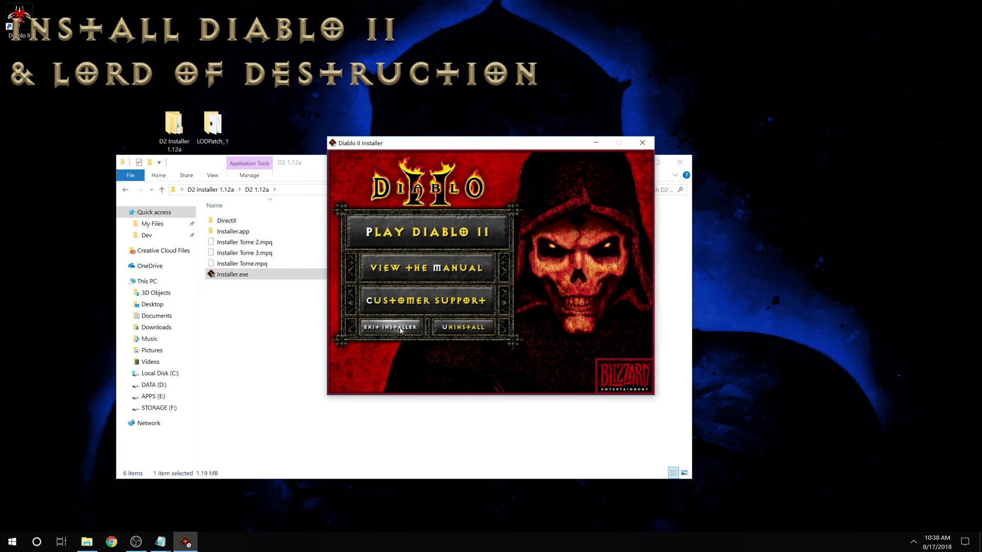
click(401, 330)
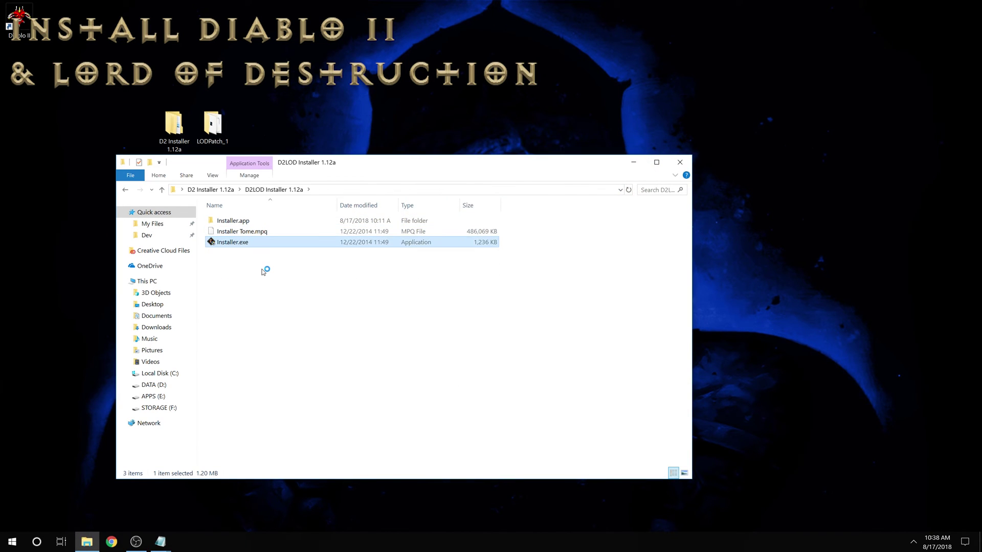
Step: Run the Lord of Destruction install, accepting the license and entering the owner name, then exit
click(358, 241)
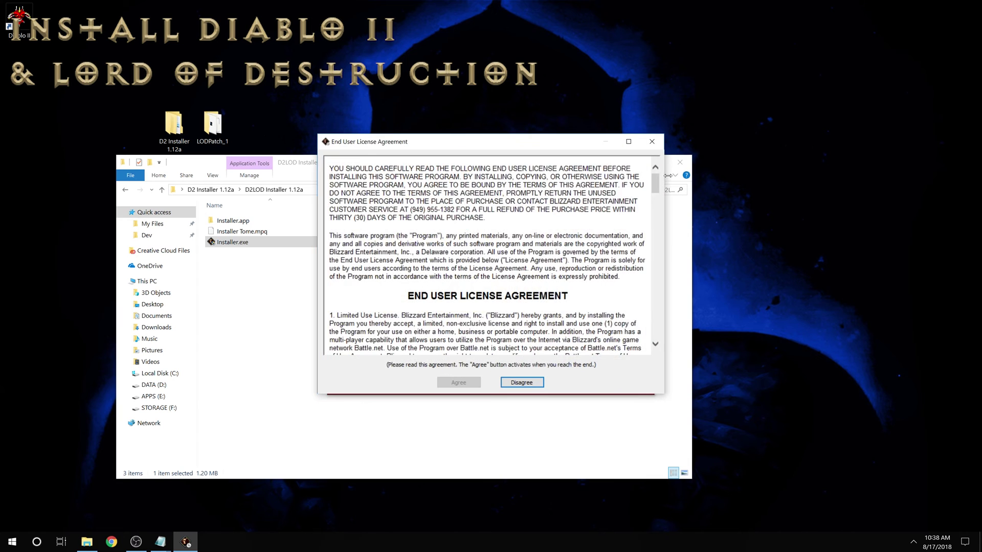
scroll(488, 256, down, 10)
click(459, 383)
text(helswak)
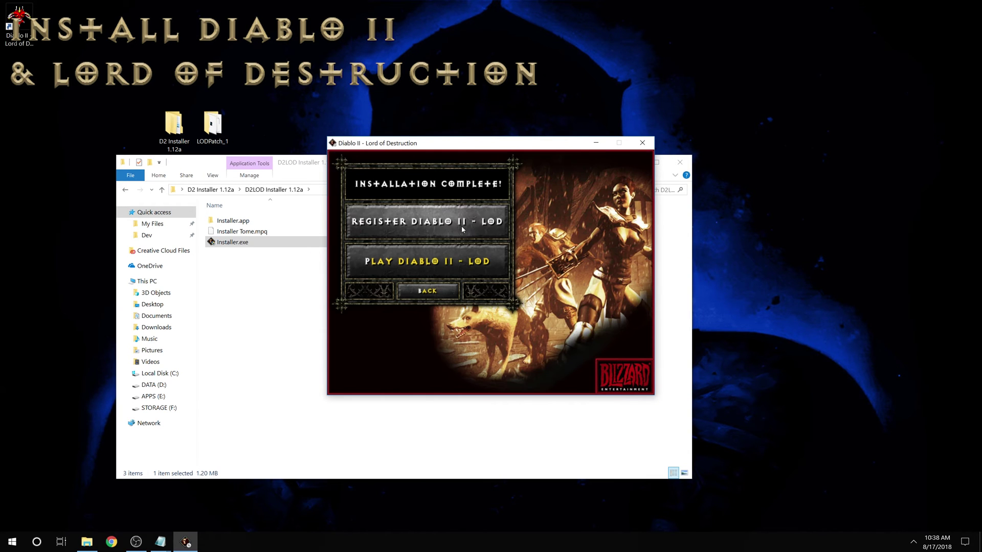
click(427, 291)
click(402, 336)
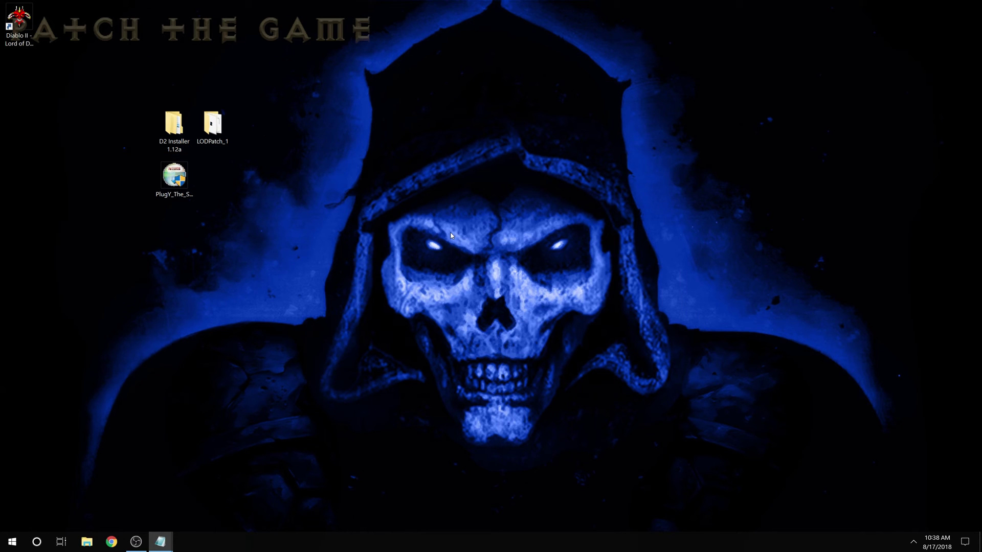
Step: Delete the Diablo II desktop shortcut
click(19, 23)
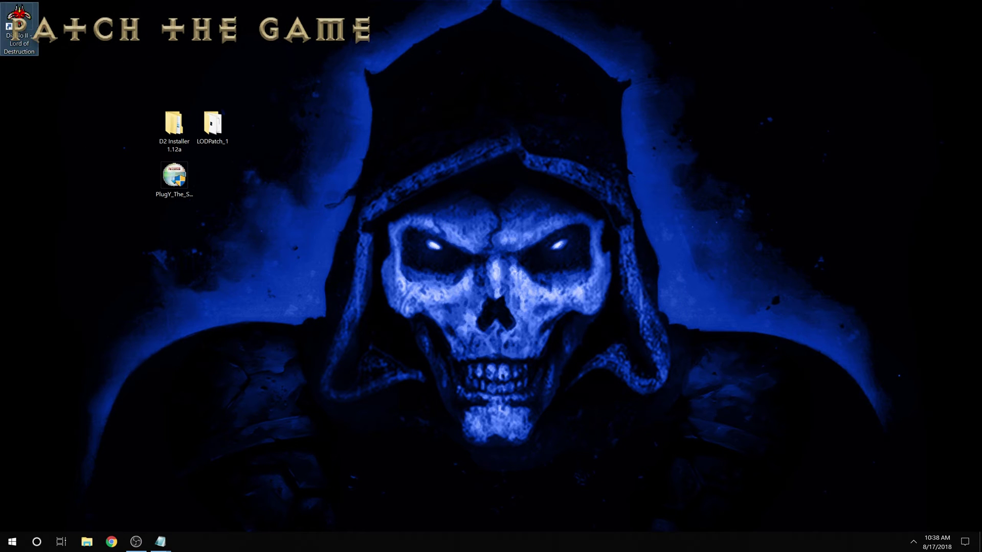
right_click(22, 6)
click(71, 215)
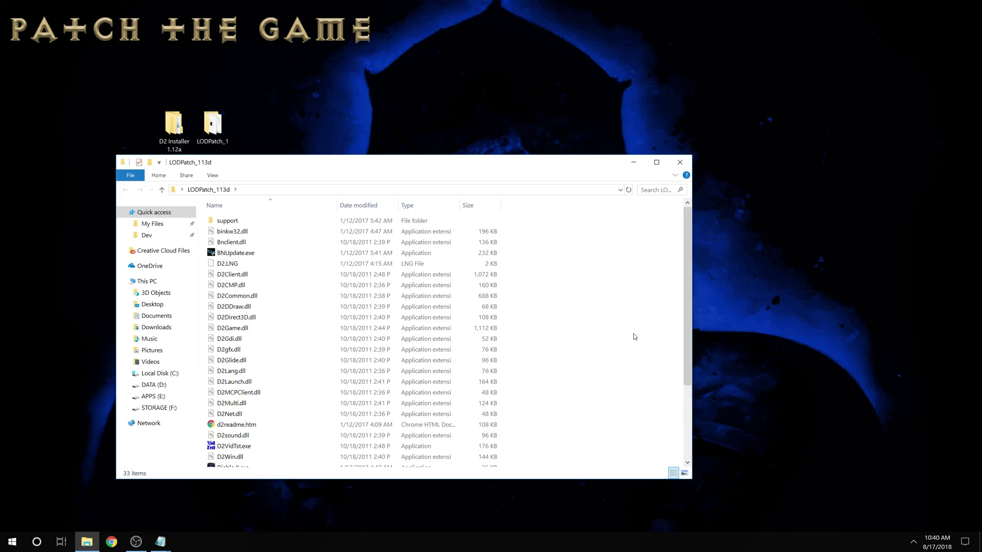
Step: Open the LODPatch_113d folder and select all 33 patch files
scroll(633, 335, down, 3)
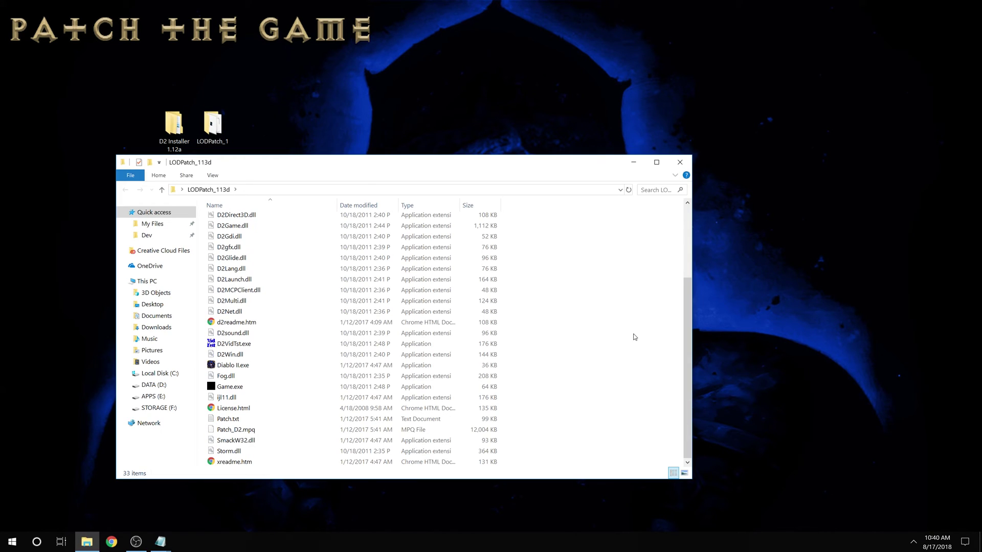
click(203, 132)
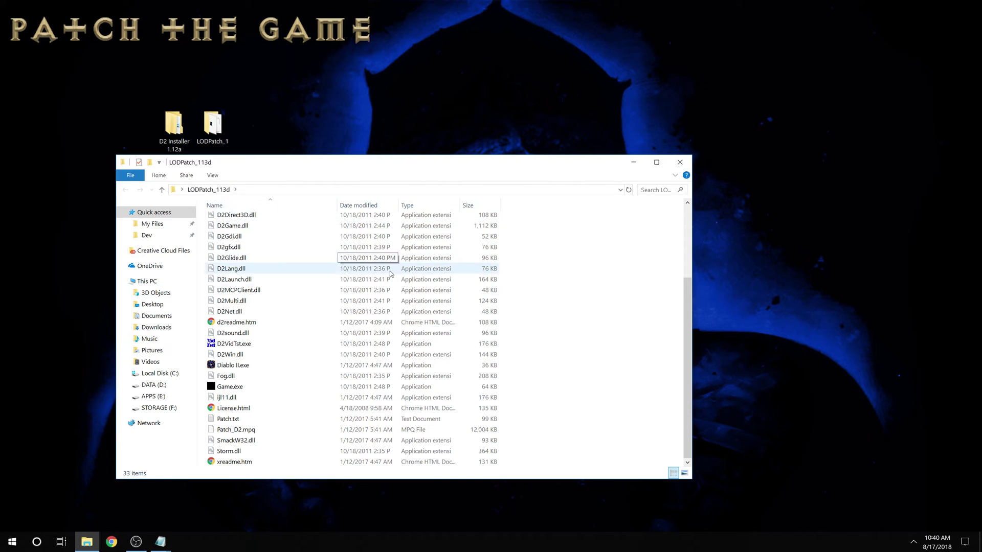
scroll(579, 332, up, 3)
key(ctrl+a)
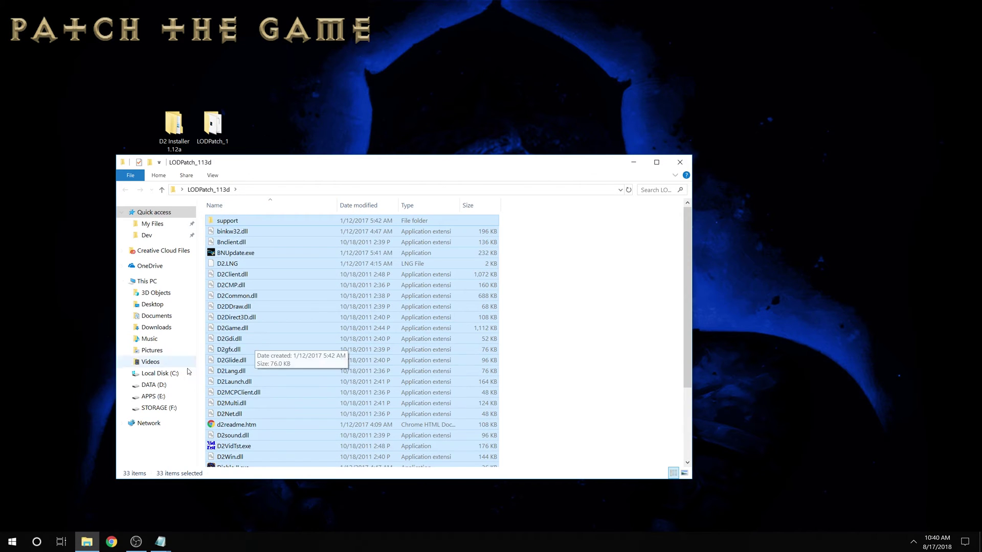
Step: Paste the patch files into E:\Games\Diablo II, replacing the same-named files
click(153, 396)
double_click(236, 231)
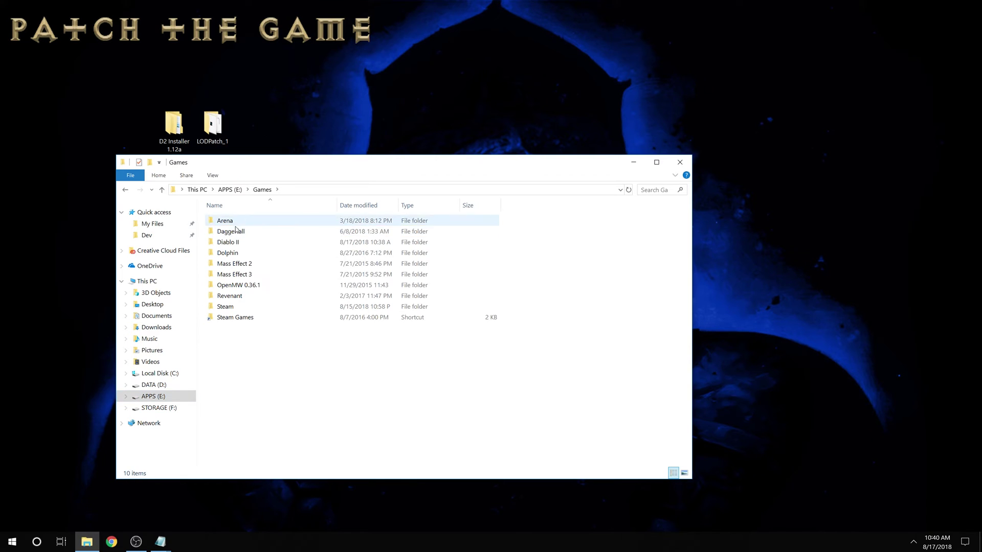
double_click(234, 242)
key(ctrl+v)
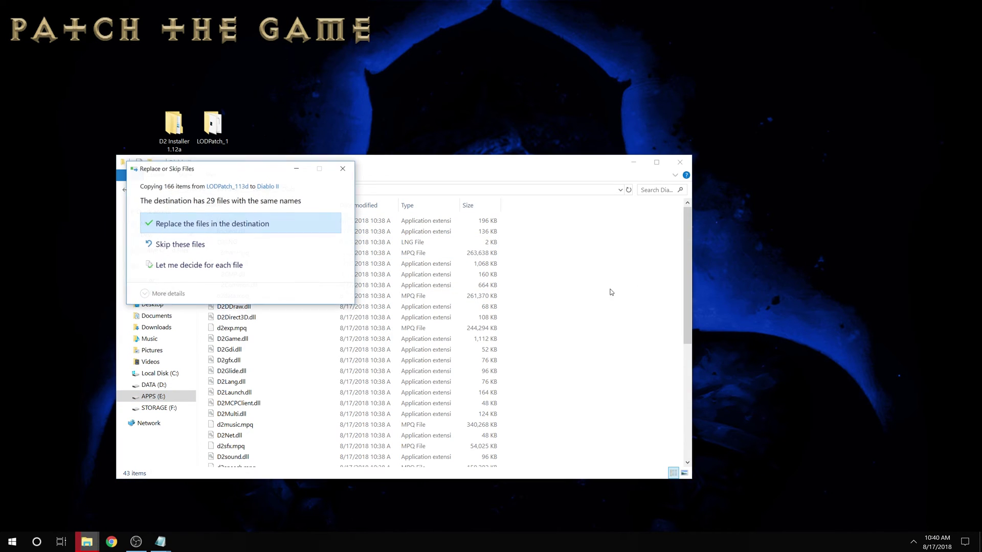
click(227, 221)
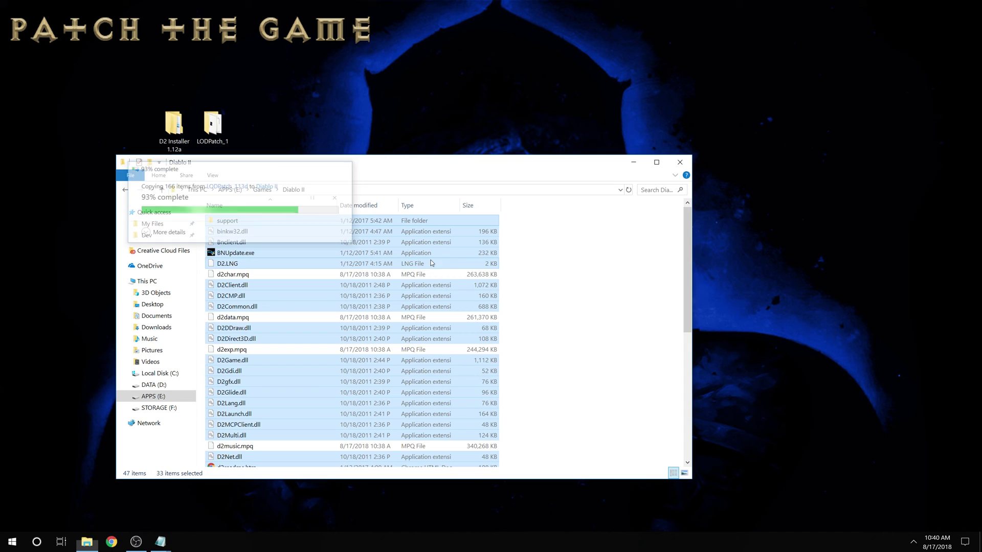
click(626, 311)
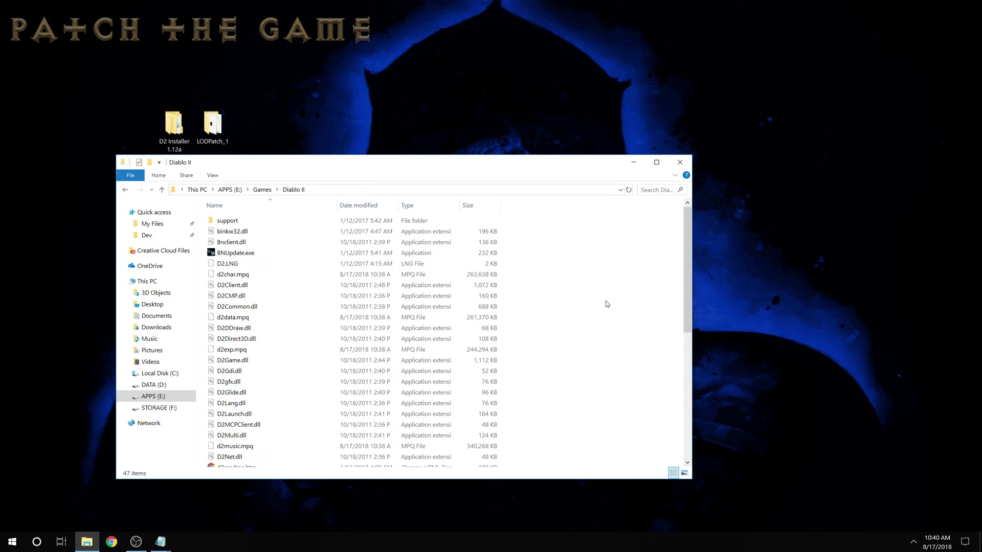
Step: Run the PlugY installer in English, install to the default Mod PlugY folder, and finish with the readme
click(633, 162)
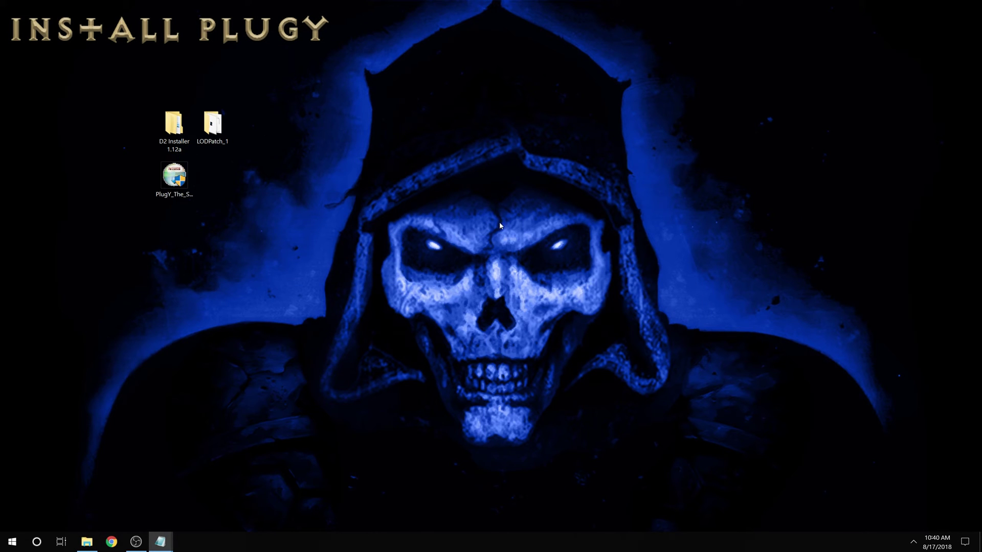
double_click(173, 176)
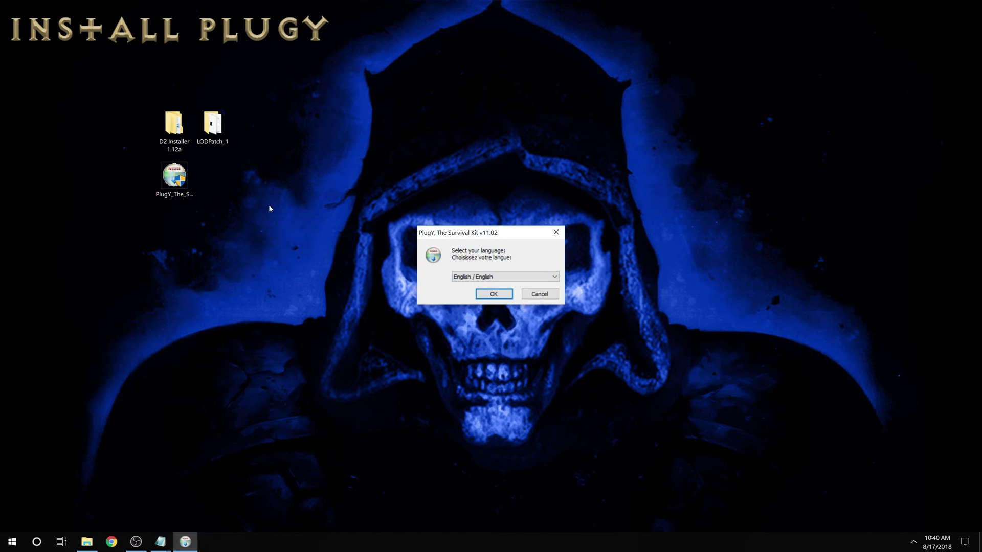
click(483, 294)
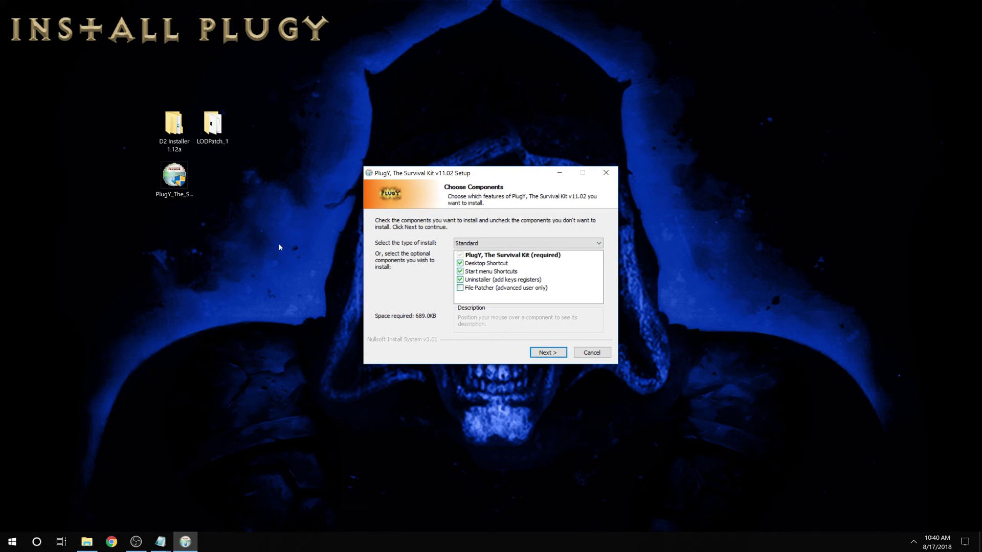
click(532, 349)
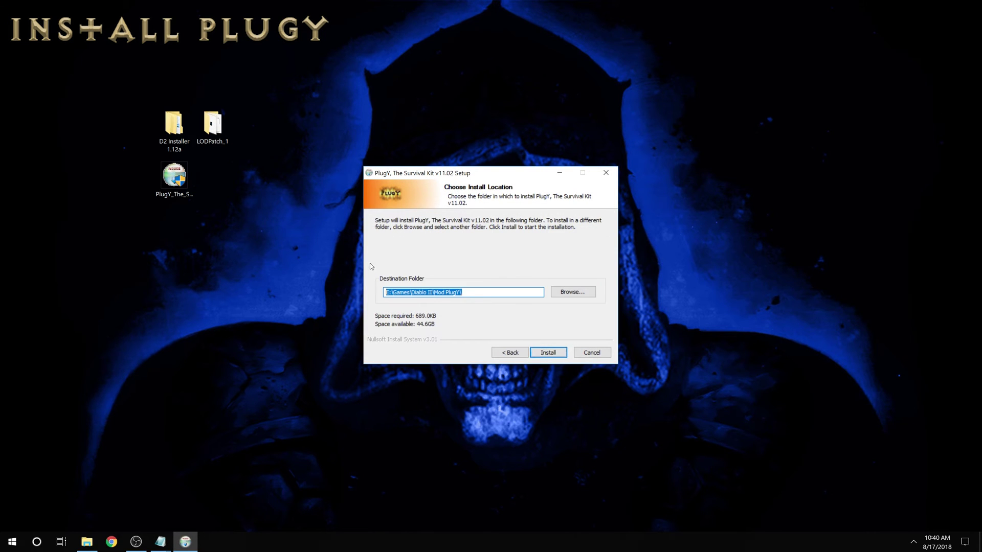
click(410, 293)
drag(393, 293, 430, 294)
click(543, 354)
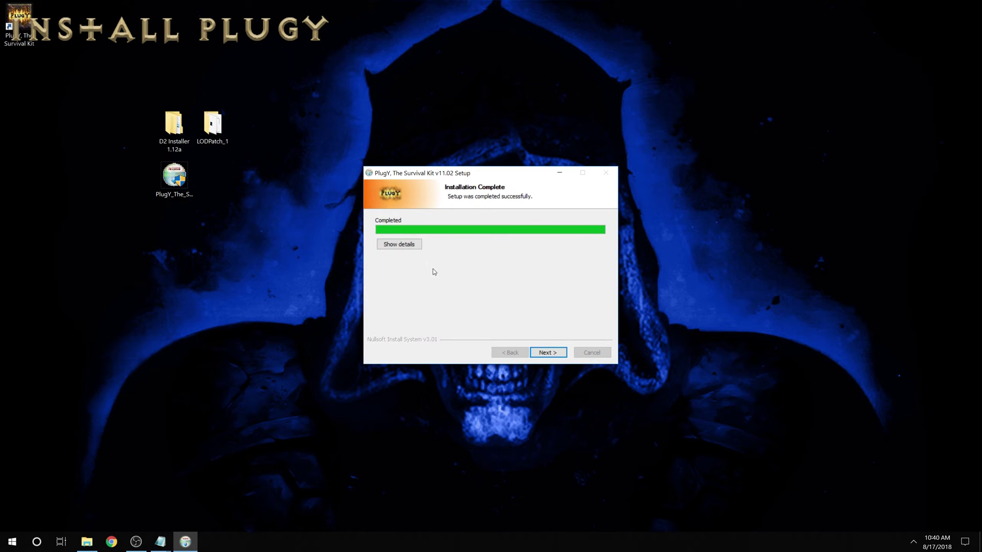
click(538, 350)
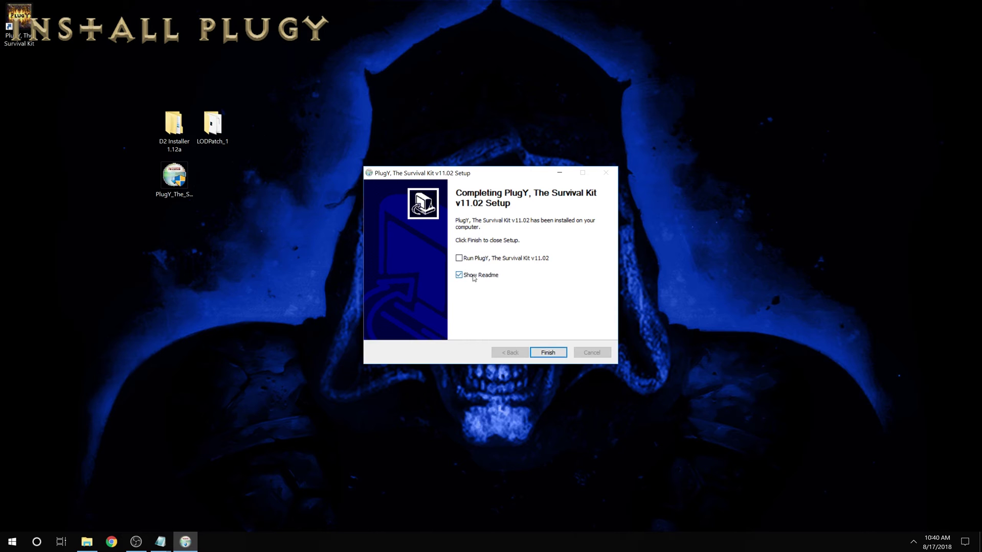
click(566, 357)
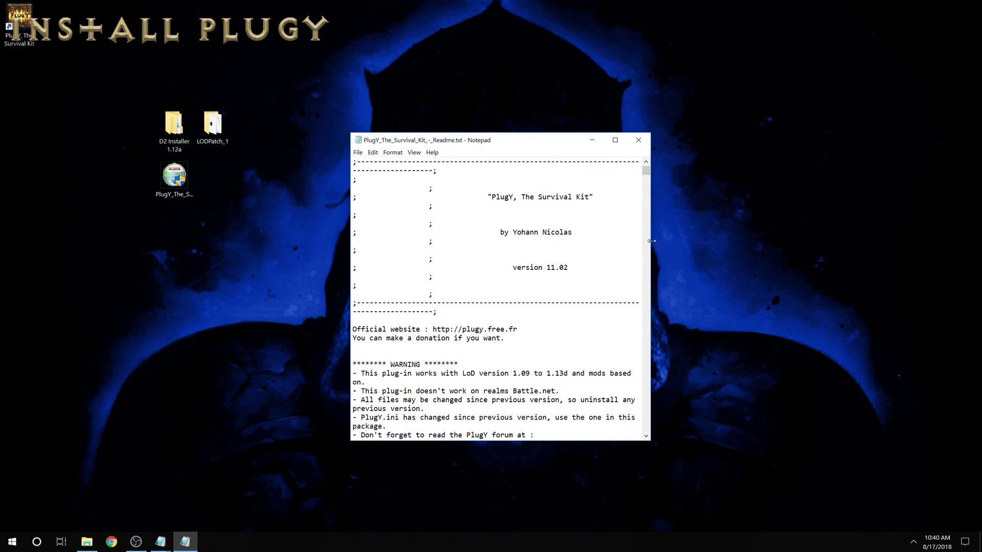
Step: Widen Notepad, scroll the PlugY readme down to the [GENERAL] section, then close it
drag(651, 240, 761, 241)
scroll(626, 294, down, 20)
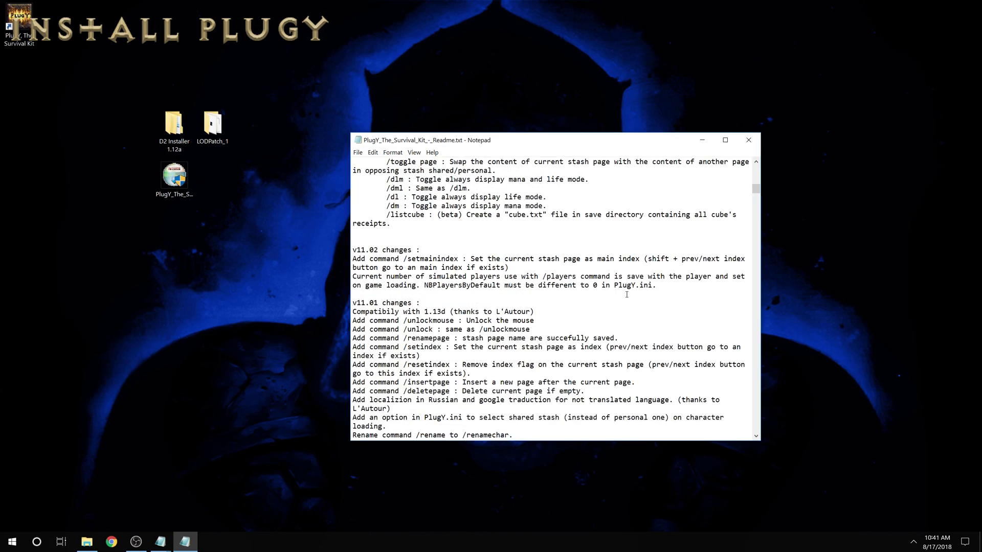
scroll(622, 294, down, 20)
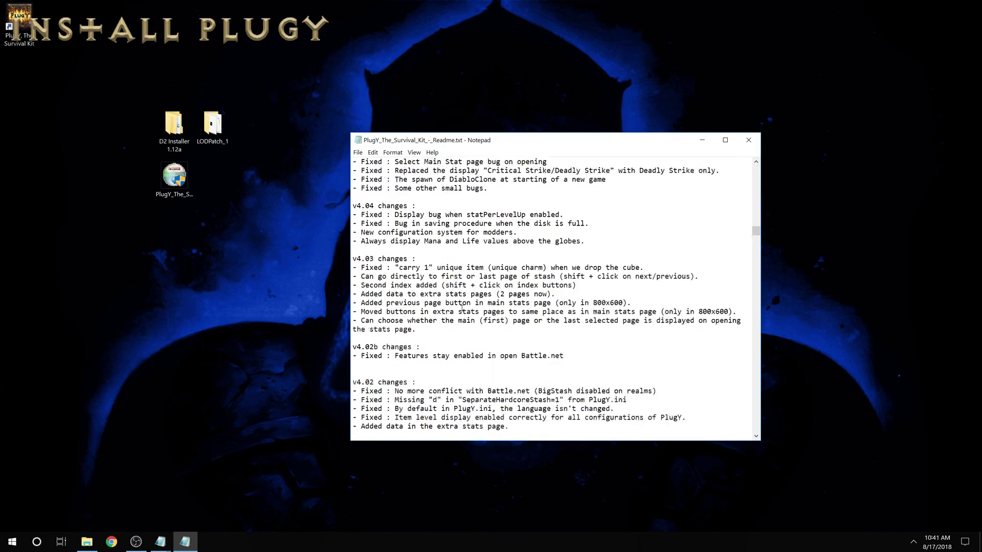
scroll(743, 235, down, 20)
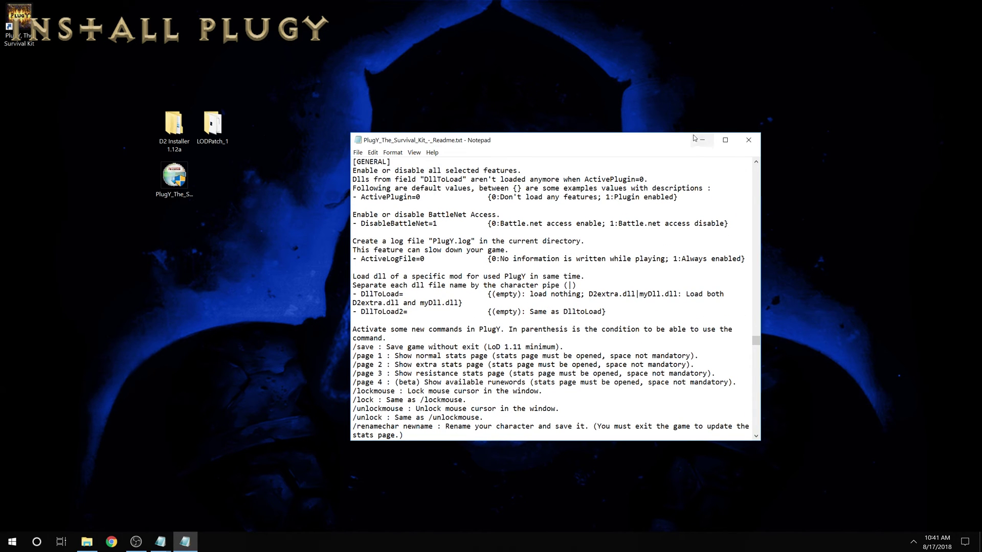
click(748, 140)
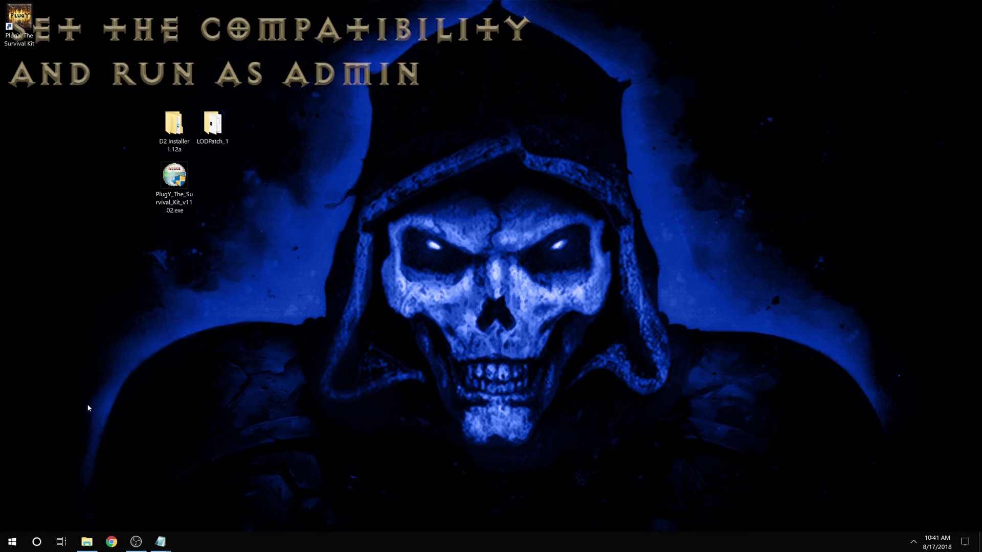
Step: Bring back the Diablo II folder and open the Properties of Diablo II.exe
mouse_move(82, 542)
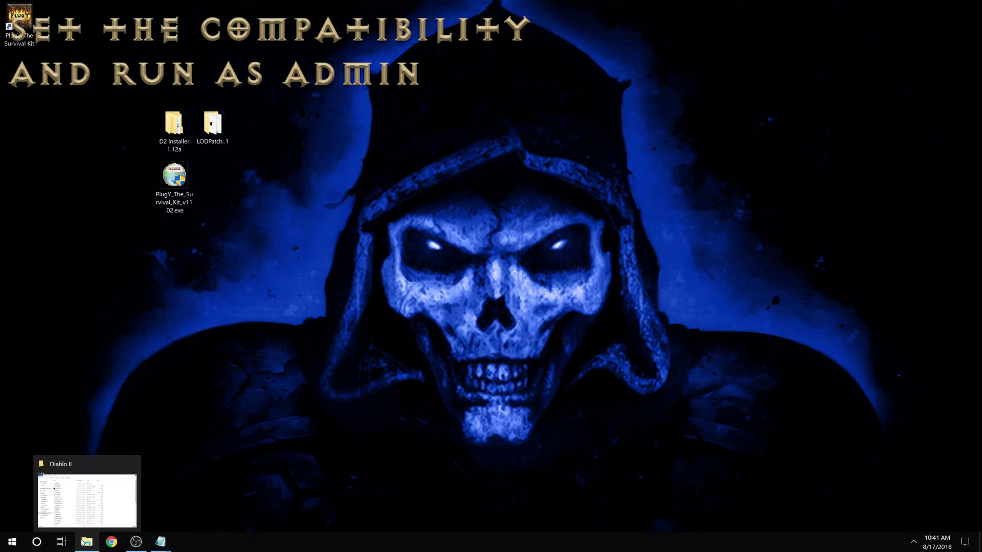
click(68, 505)
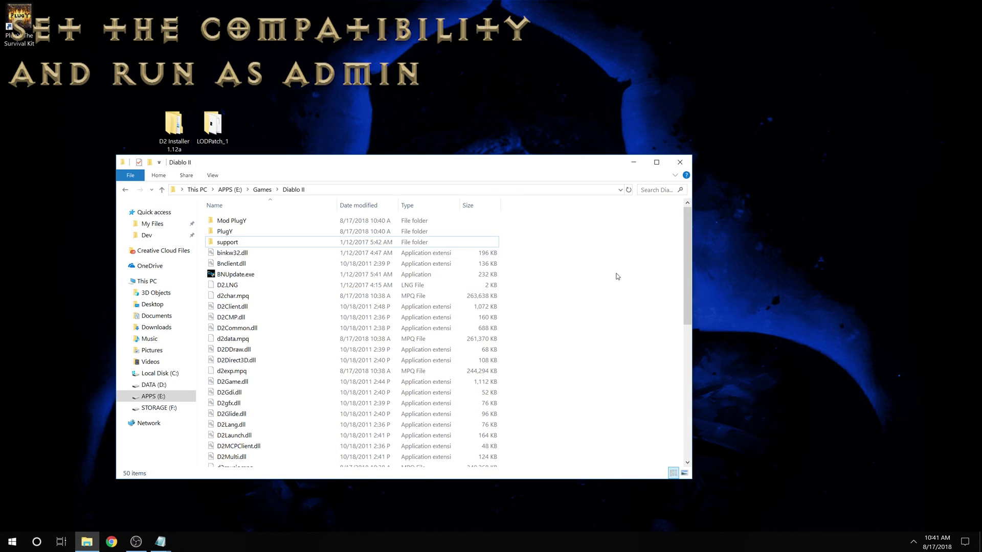
scroll(563, 291, down, 9)
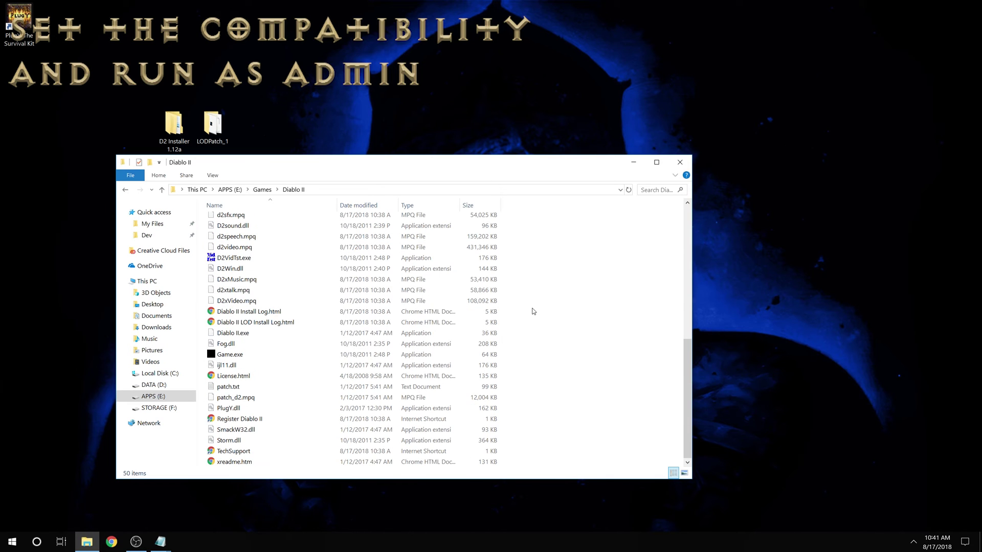
right_click(218, 331)
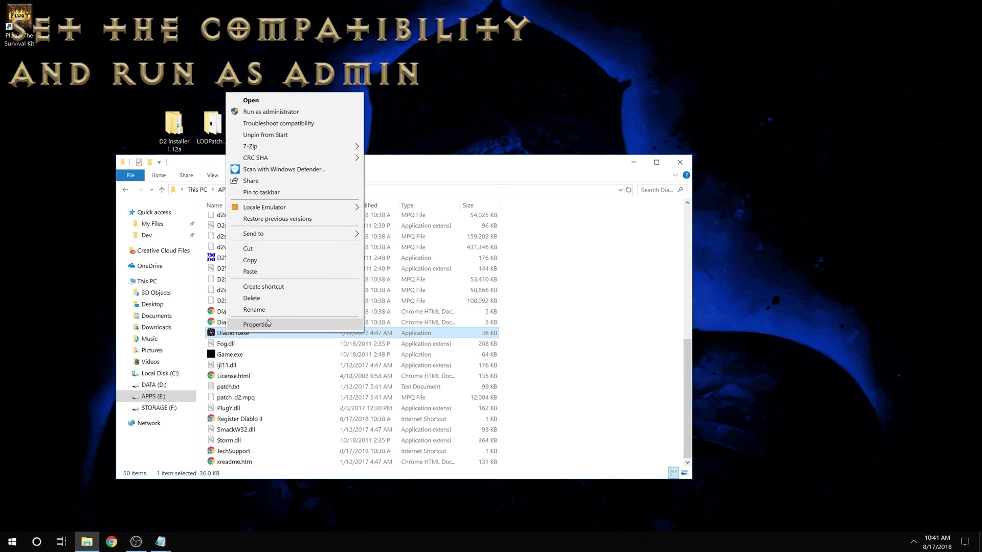
click(287, 328)
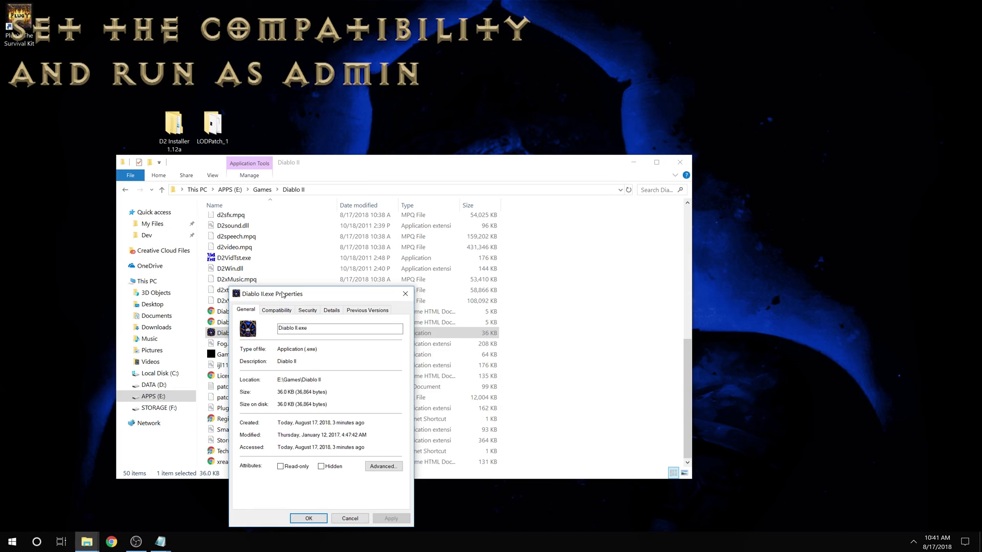
drag(283, 295, 362, 246)
Step: Enable Windows XP (Service Pack 3) compatibility mode for Diablo II.exe and save it
click(357, 262)
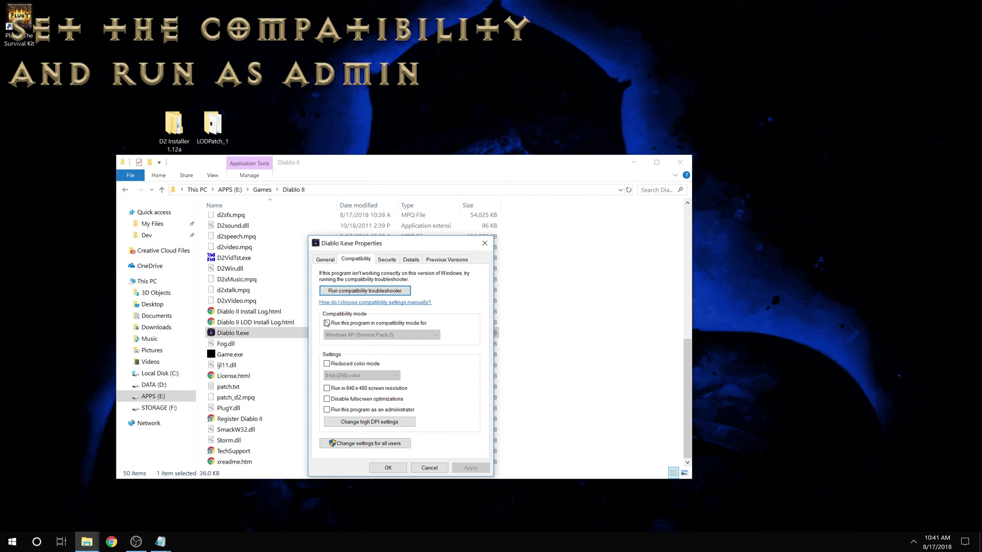
click(348, 323)
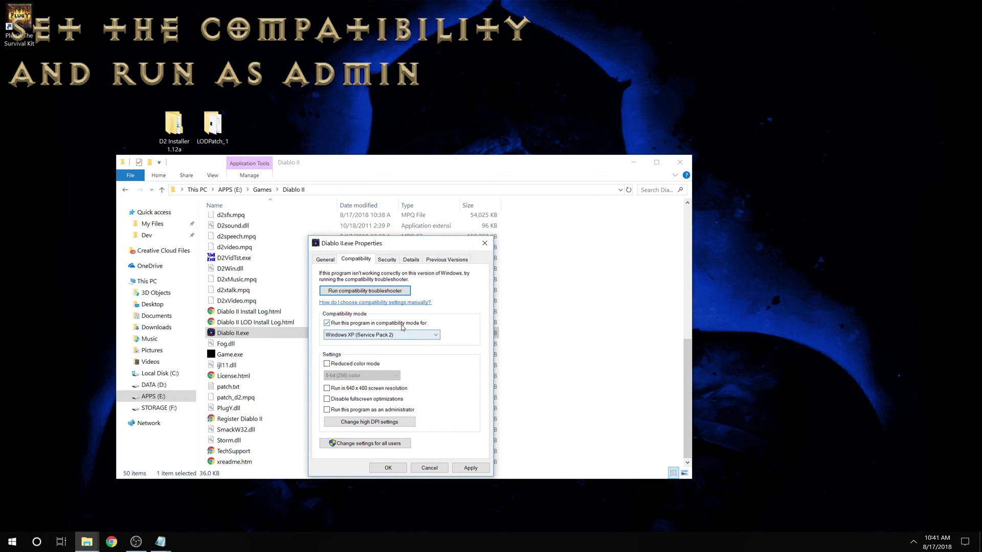
click(381, 336)
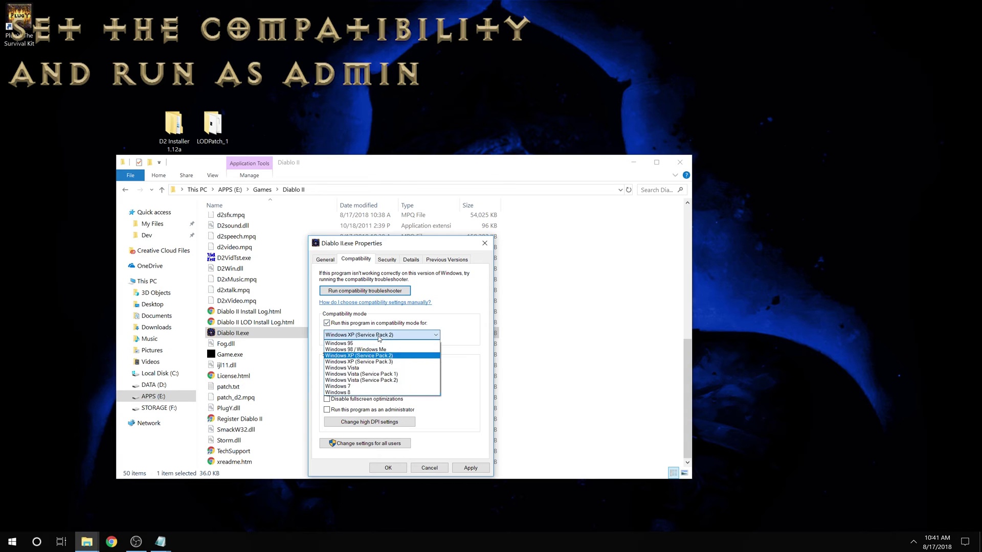
click(384, 363)
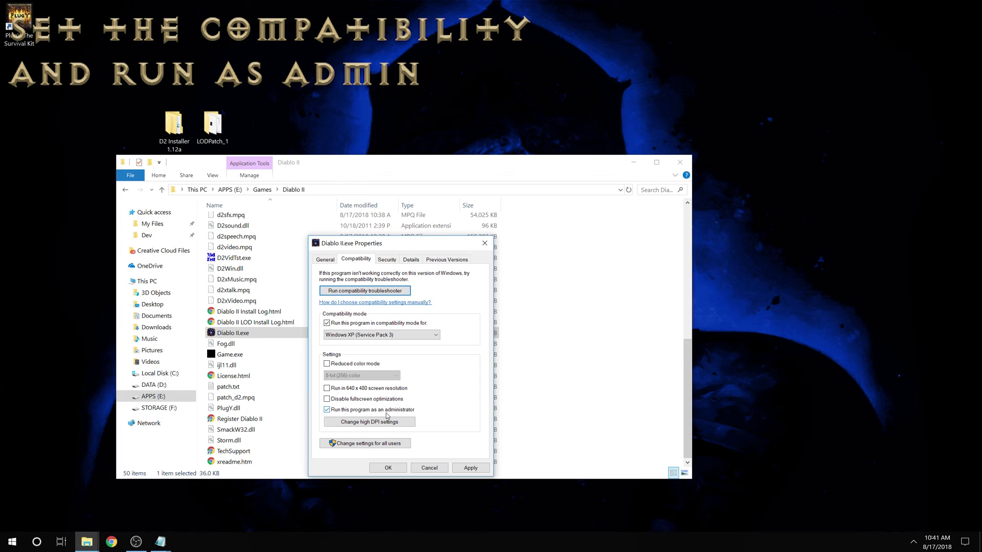
click(473, 467)
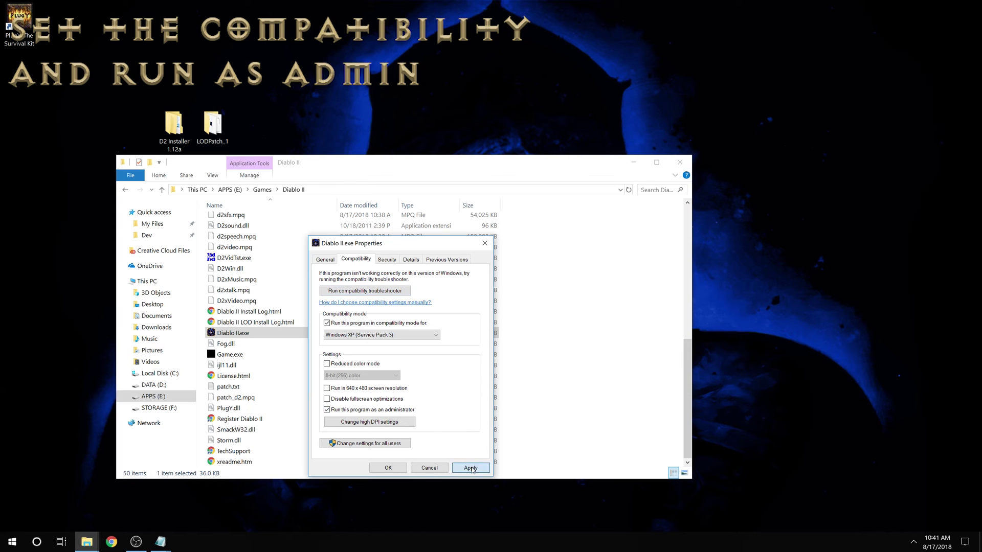
click(395, 468)
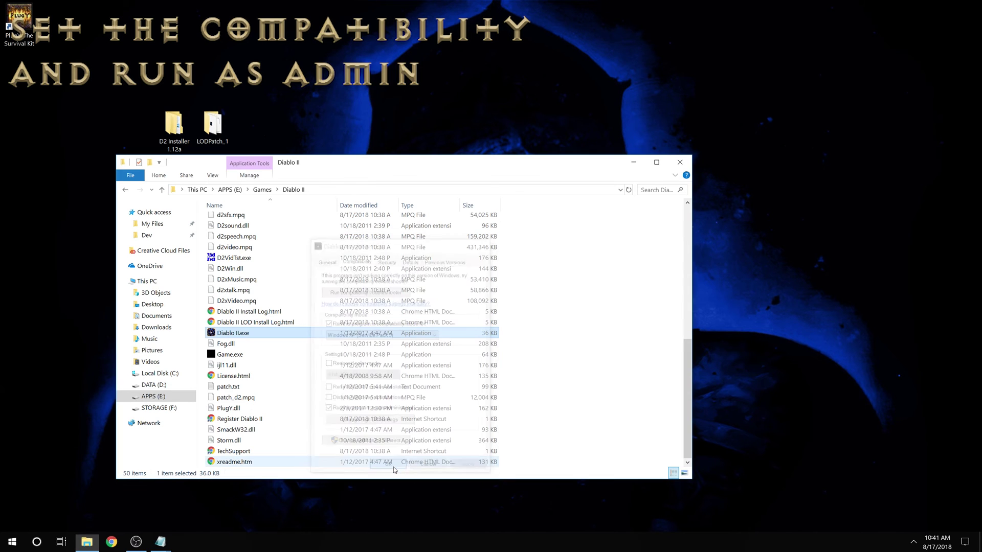
Step: Set D2VidTst.exe to Windows XP (Service Pack 3) compatibility mode
right_click(237, 258)
click(281, 488)
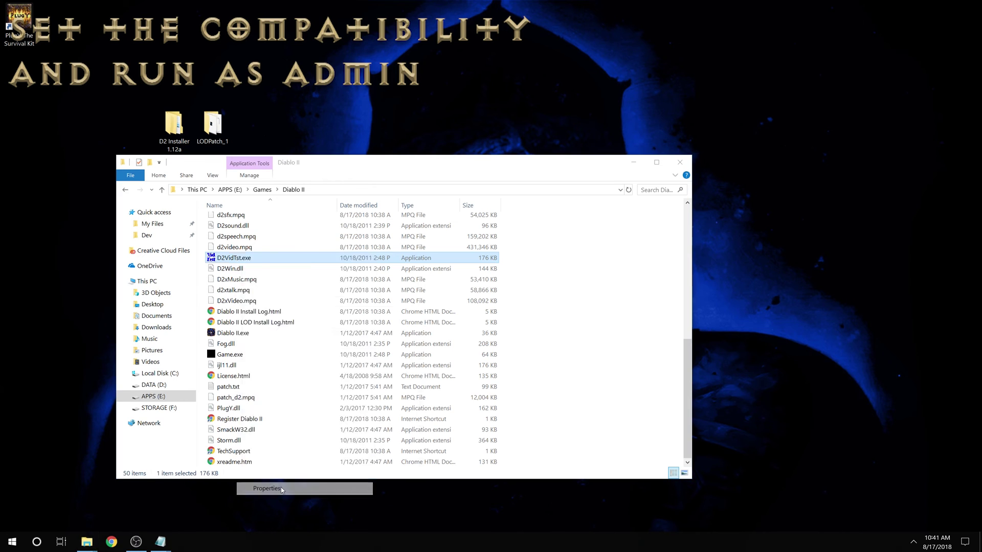
click(288, 280)
click(271, 342)
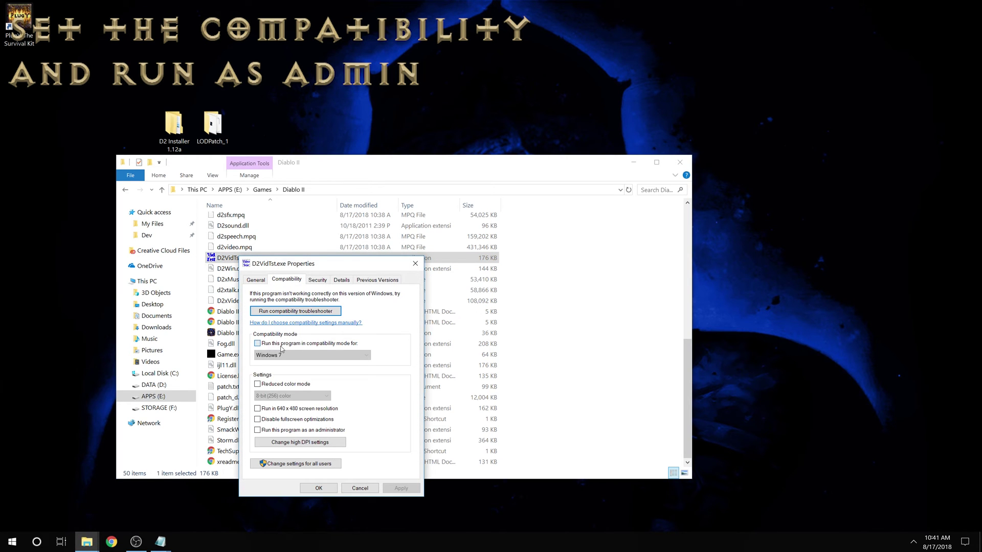
click(286, 355)
click(312, 387)
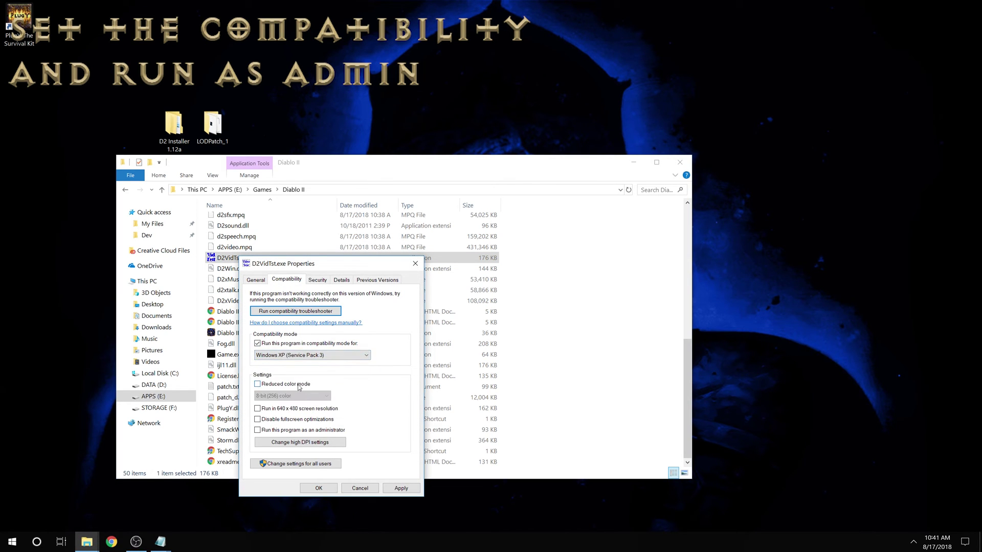
click(318, 489)
Step: Set Mod PlugY\PlugY.exe to Windows XP (Service Pack 3) compatibility mode
scroll(328, 366, up, 9)
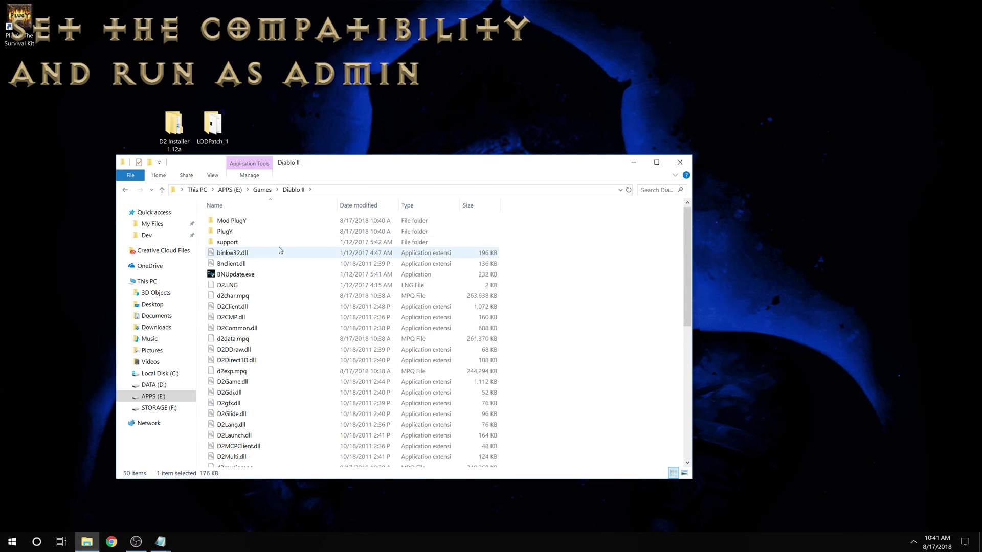
click(231, 220)
double_click(231, 221)
right_click(235, 233)
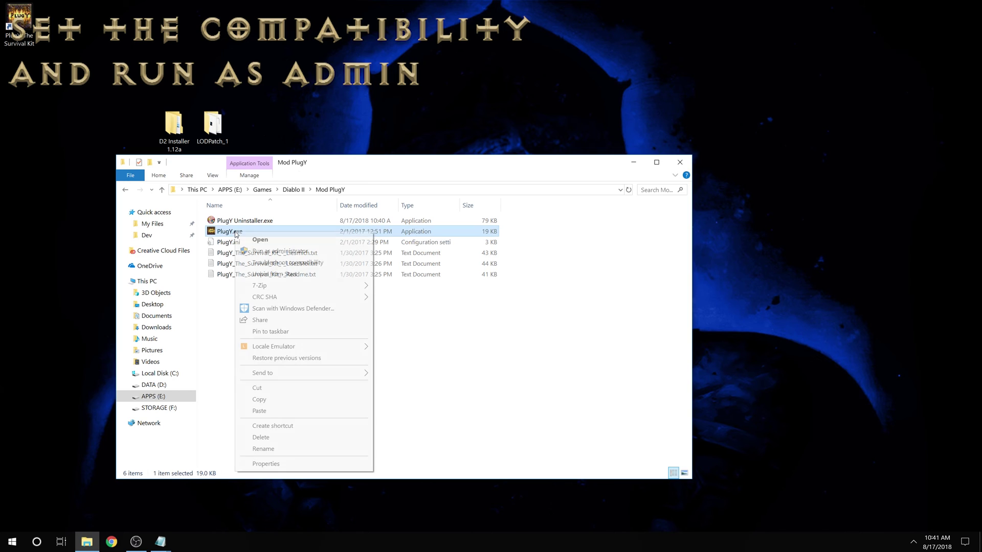
click(266, 463)
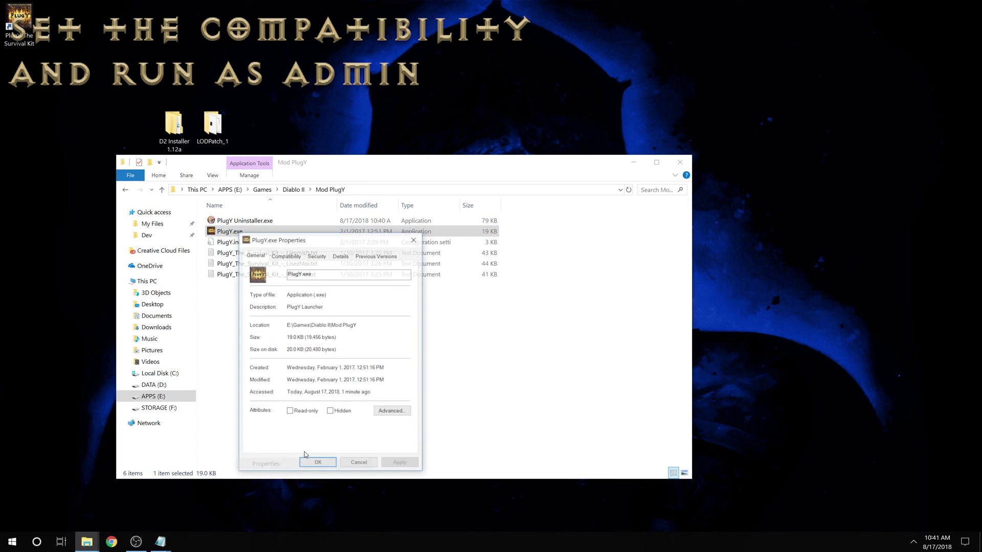
click(289, 257)
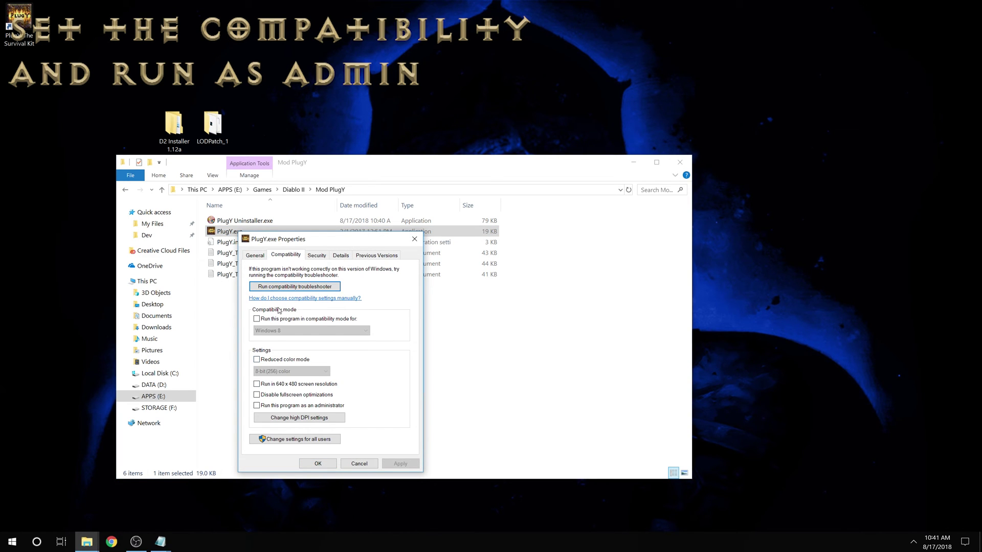
click(256, 318)
click(307, 330)
click(299, 359)
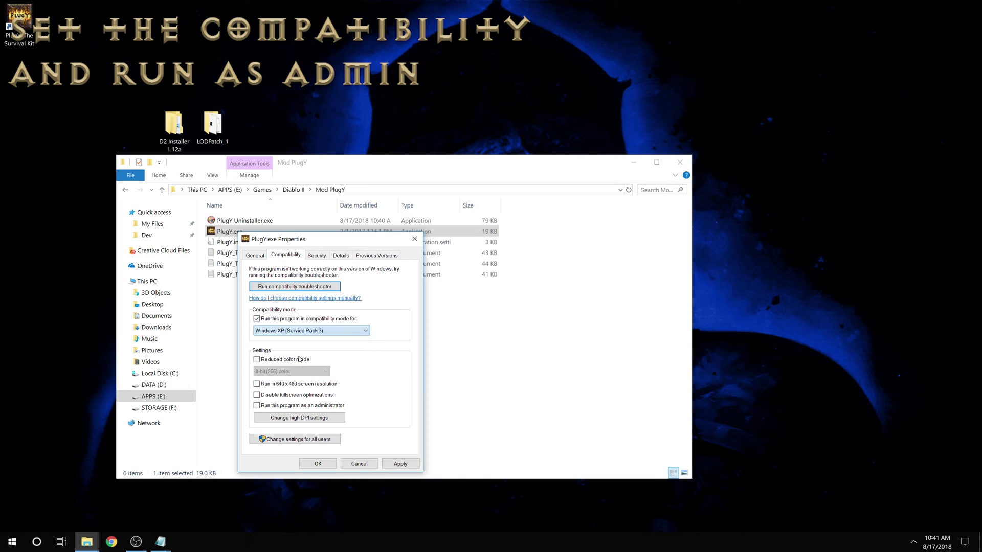
click(318, 463)
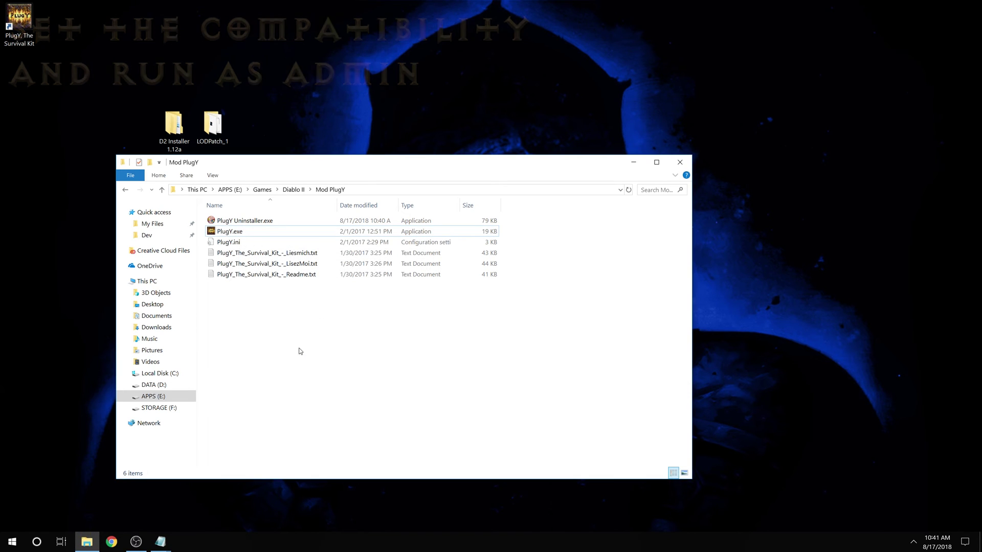
Step: Return to the Diablo II folder and run the D2VidTst.exe video test
key(BackSpace)
scroll(281, 350, down, 6)
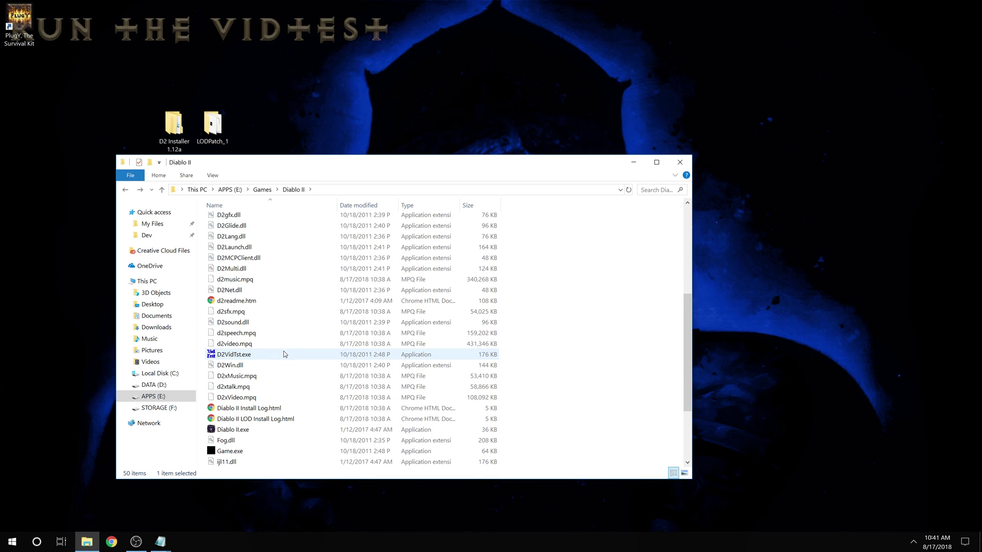
double_click(237, 356)
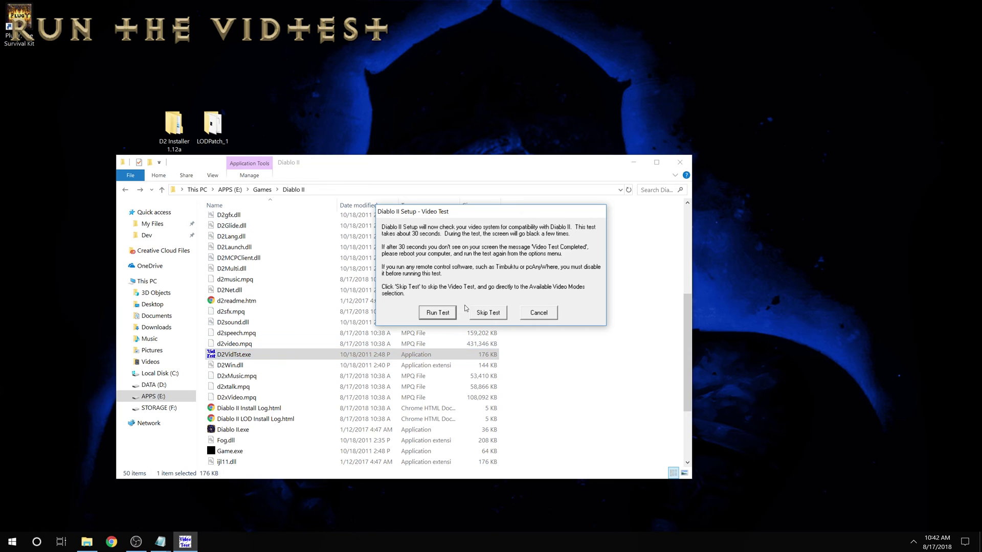
click(438, 313)
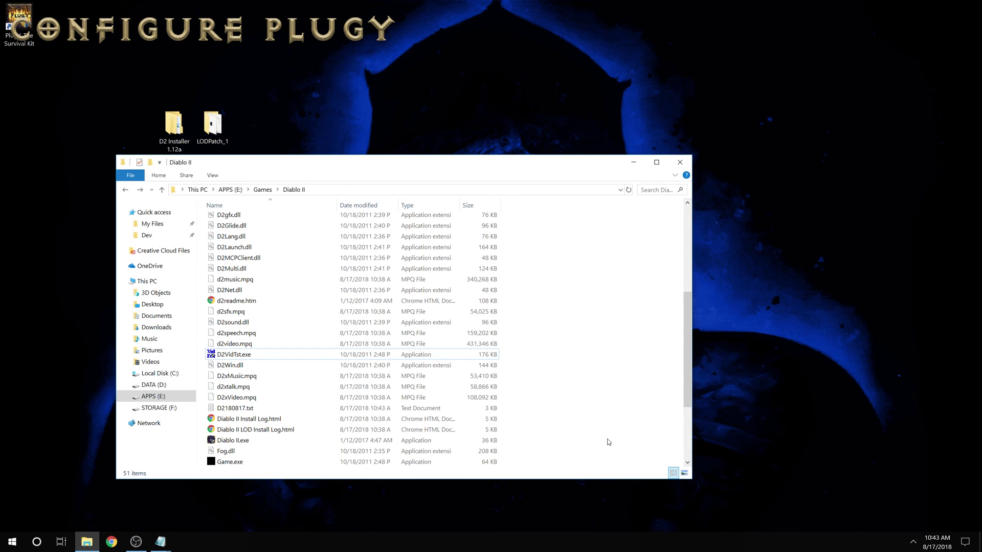
Step: Edit Mod PlugY\PlugY.ini to ActiveWindowed=1, then close Notepad and the folder window
scroll(609, 442, up, 10)
double_click(234, 229)
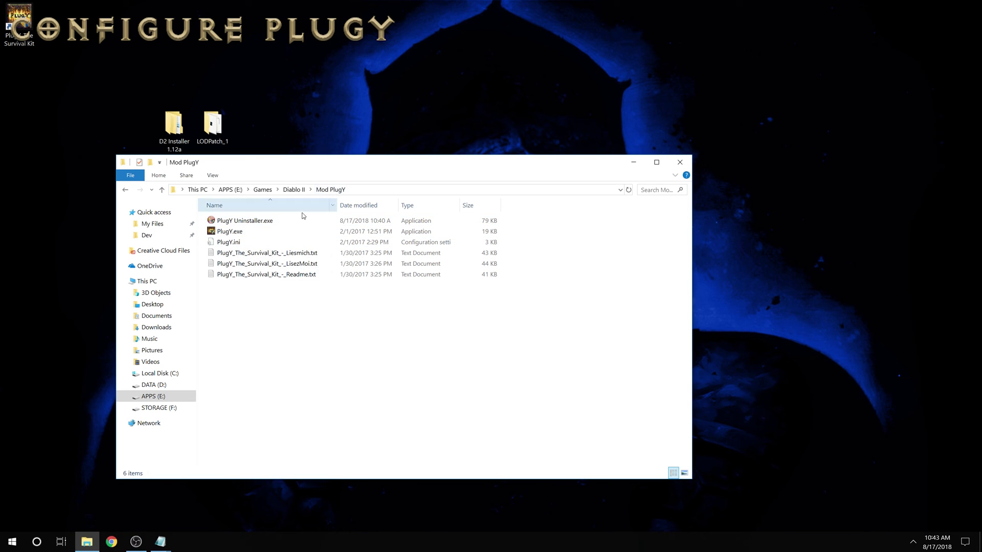
double_click(229, 242)
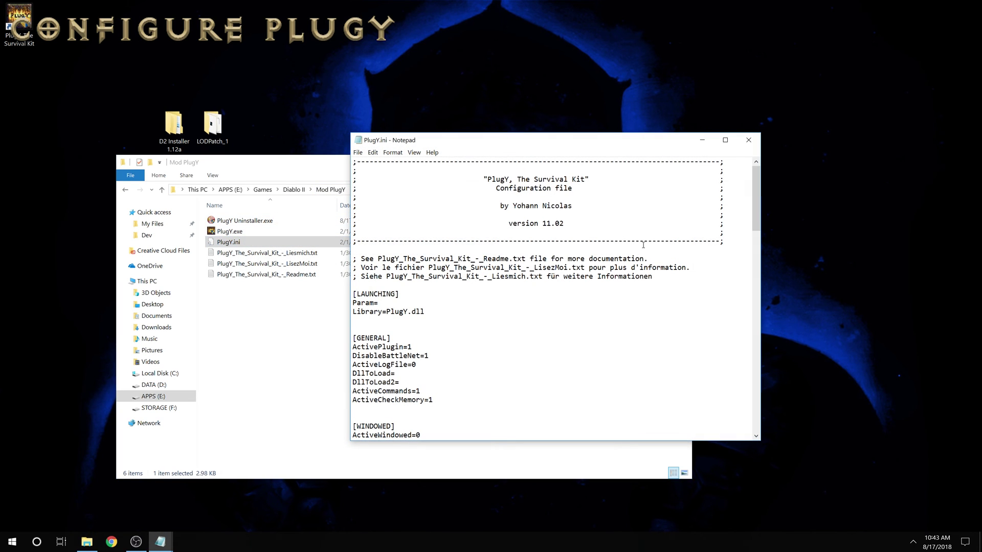
scroll(502, 310, down, 4)
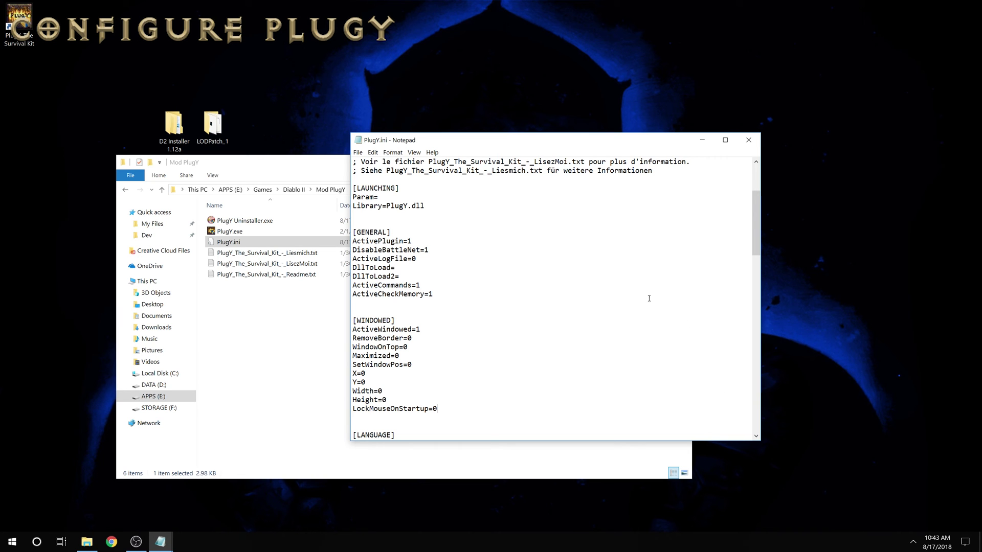
click(748, 140)
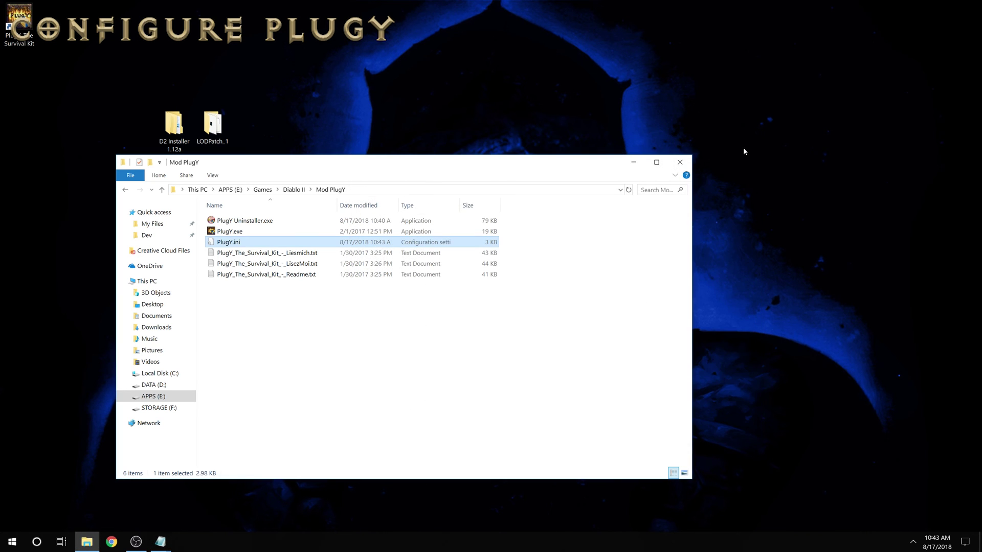
click(680, 164)
Step: Launch via the PlugY shortcut, create a single-player Barbarian named 'Pok', and approach the camp NPC
double_click(19, 26)
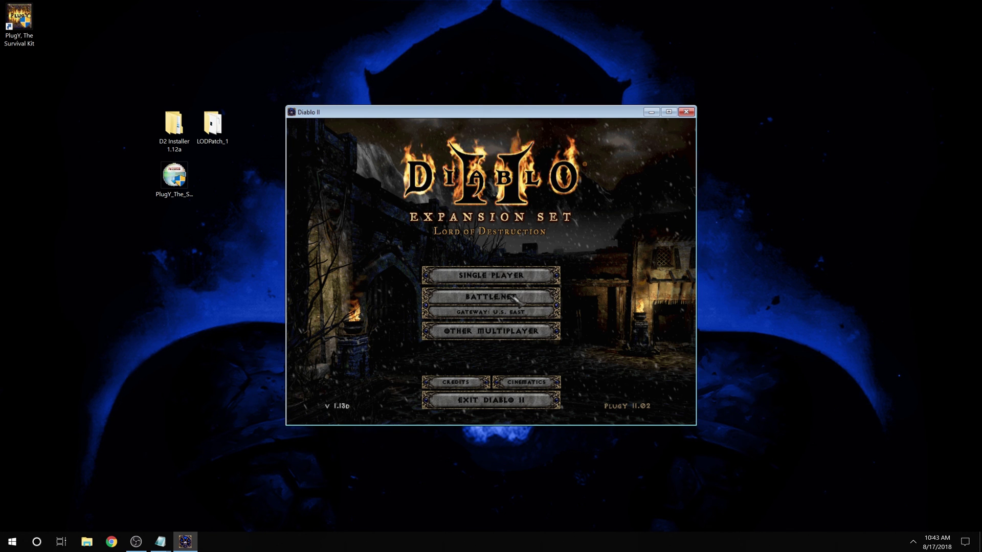
click(484, 281)
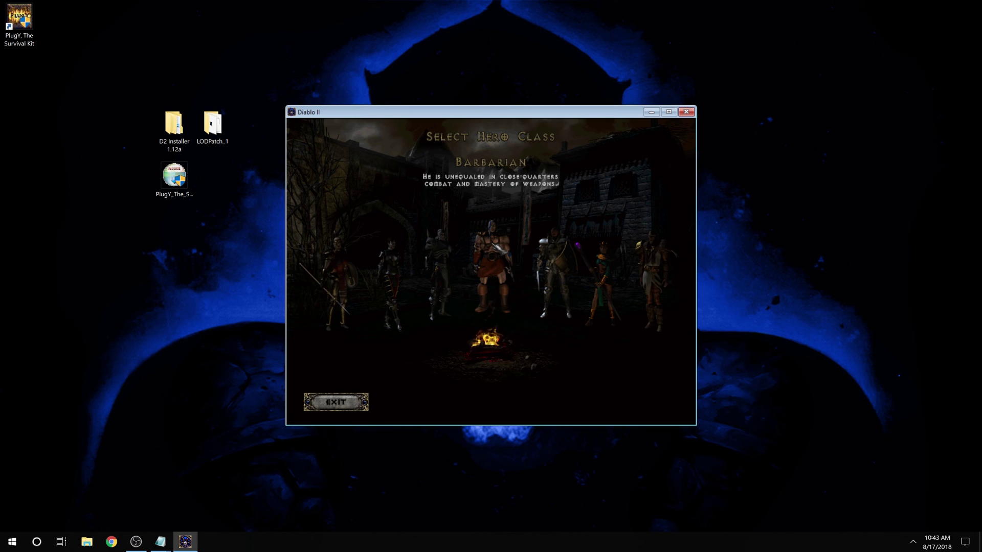
click(488, 271)
text(Pok)
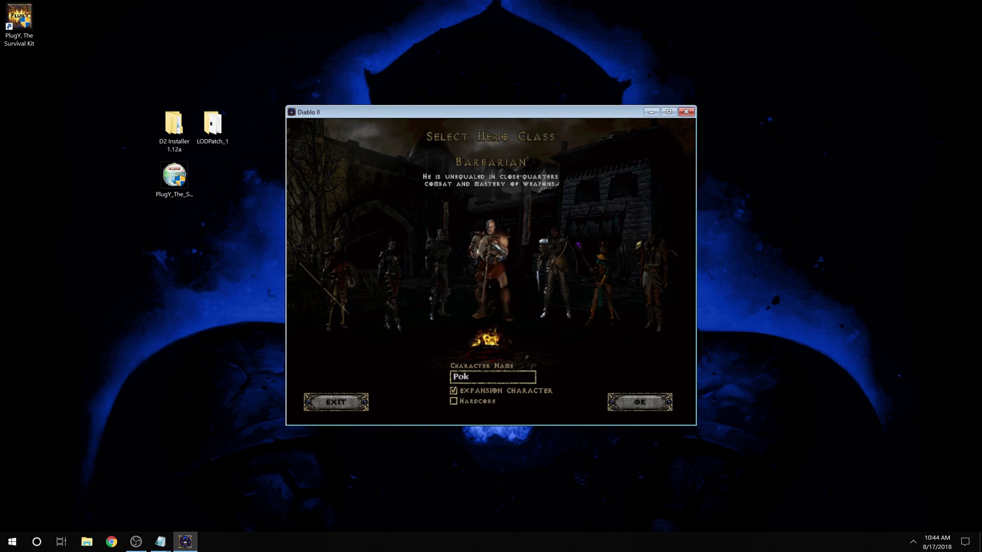
key(Return)
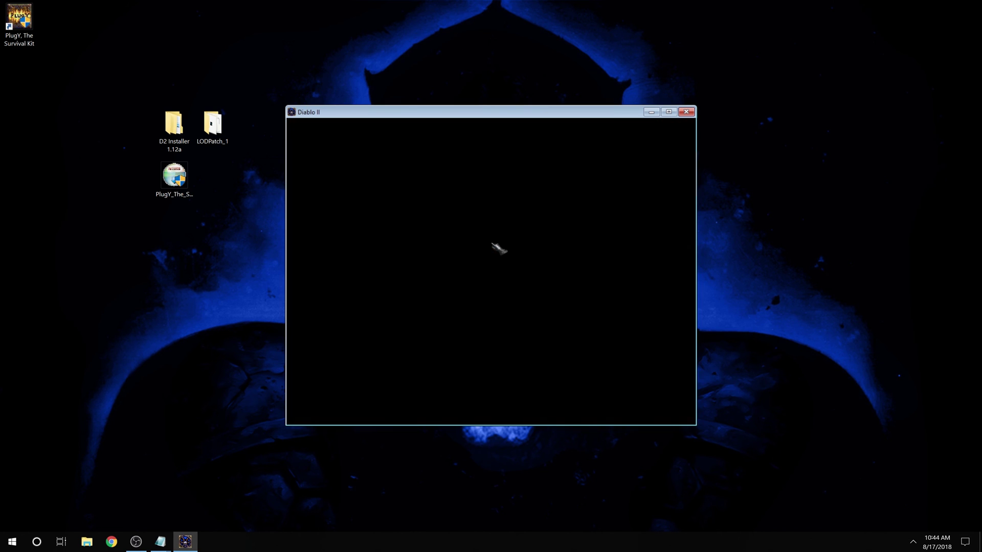
click(376, 249)
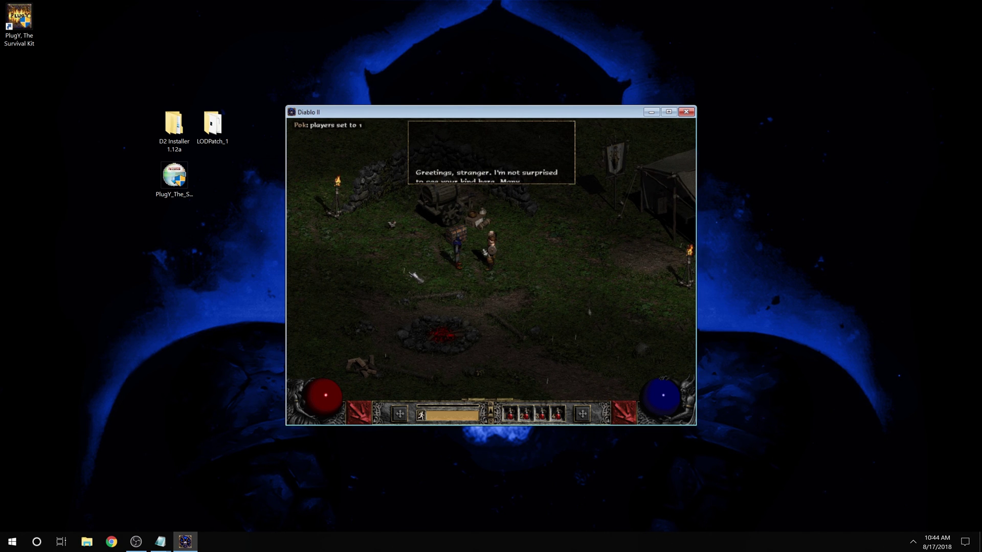
Step: Open the camp stash and move the Barbarian's axe onto the shared stash page
key(Escape)
click(461, 235)
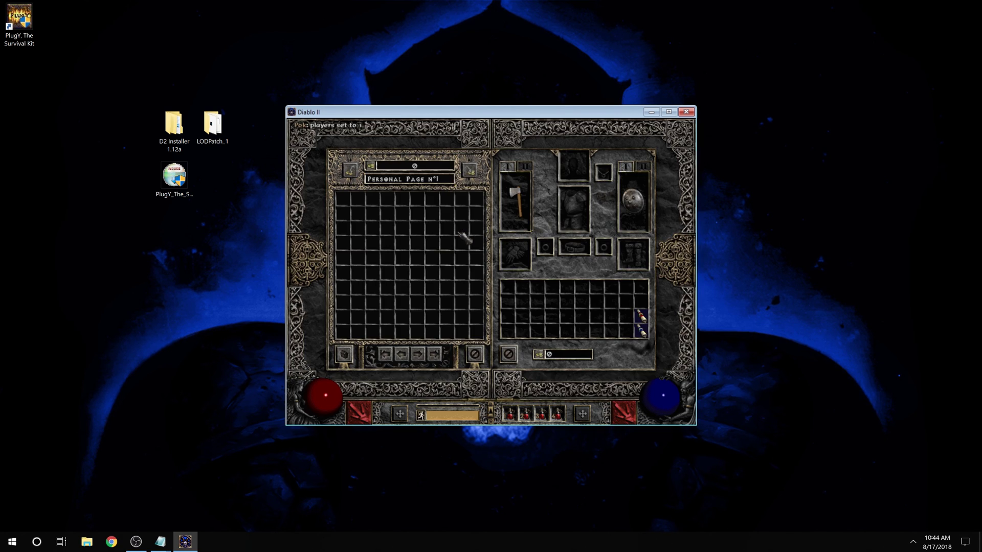
click(516, 202)
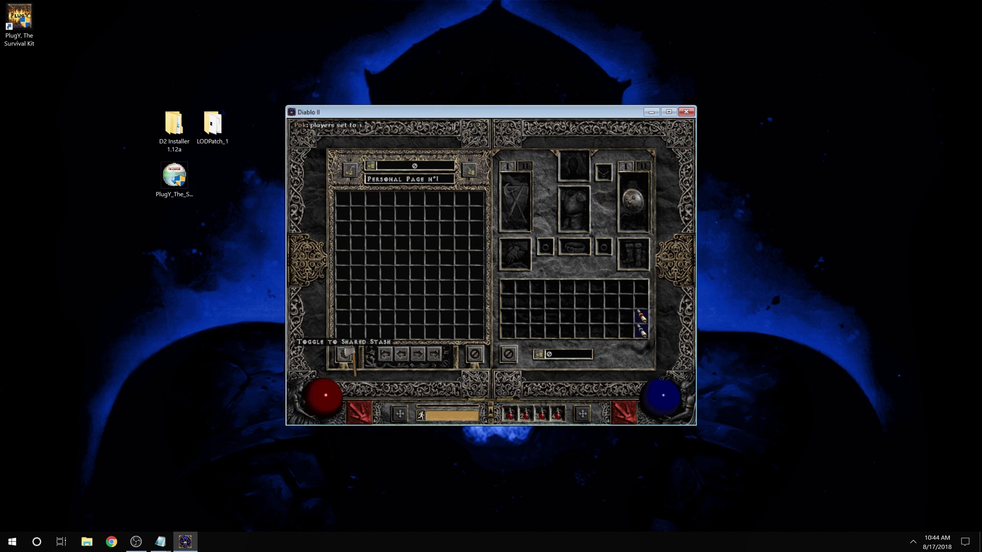
click(345, 243)
click(345, 354)
click(343, 214)
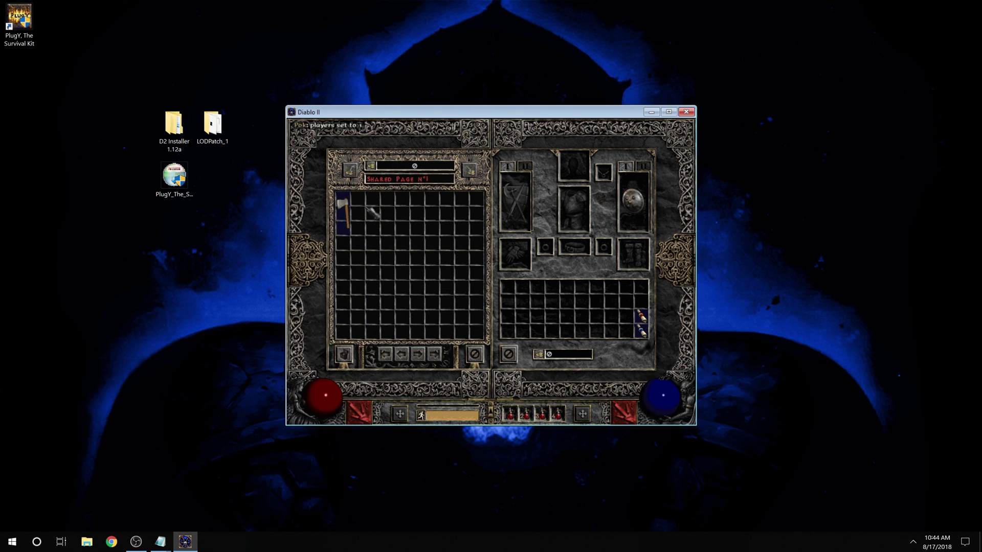
Step: Place the shield beside the axe, close the stash, walk through camp and show the automap
click(634, 202)
click(380, 206)
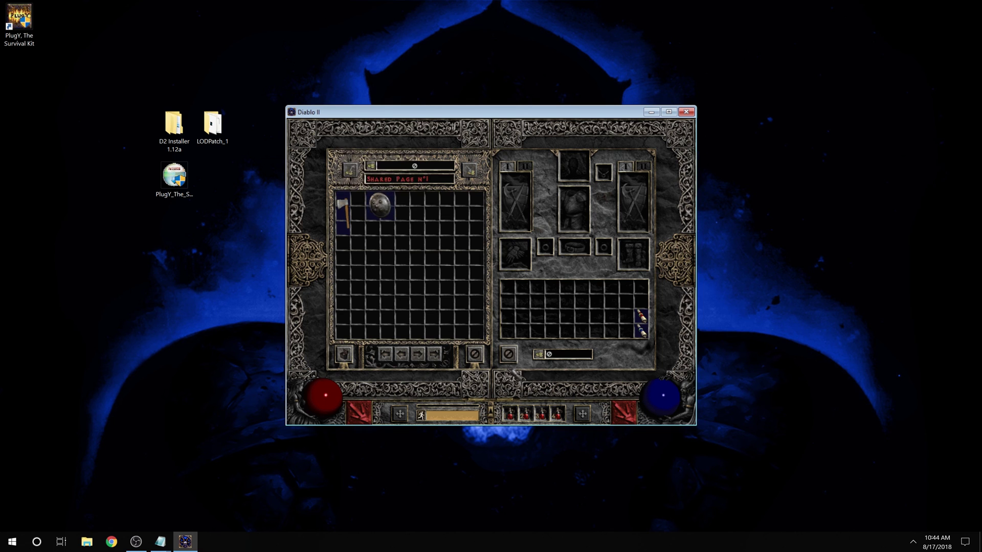
click(508, 354)
click(567, 306)
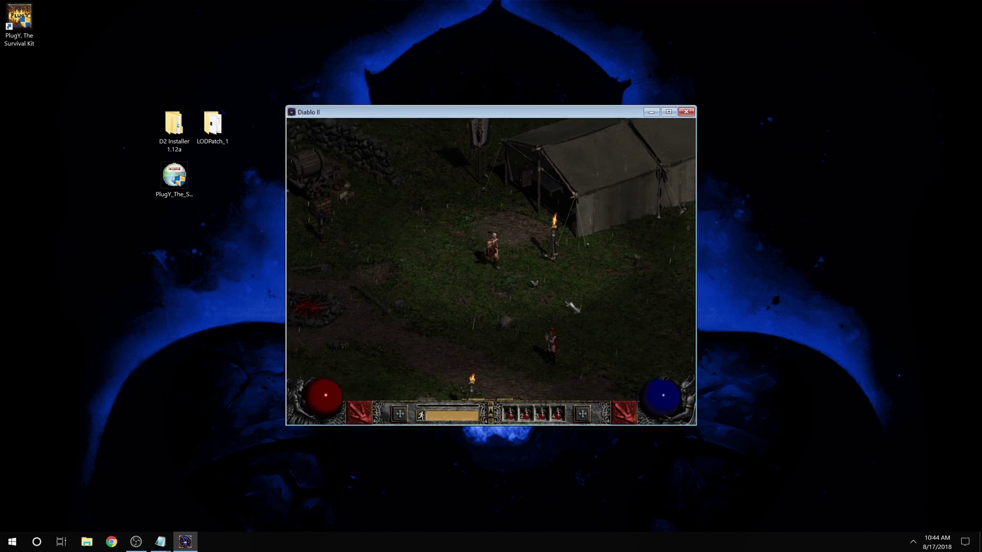
key(Tab)
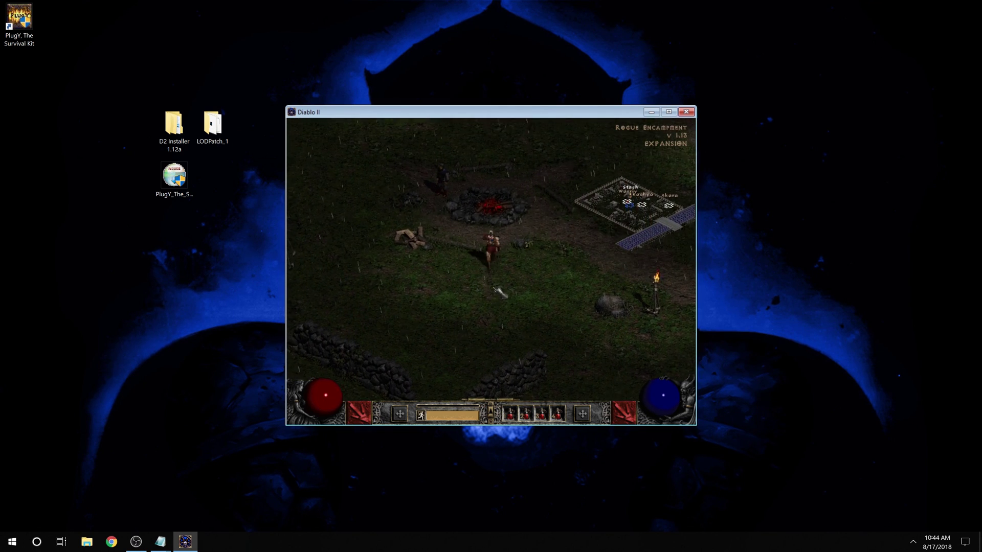
Step: Enlarge the Diablo II game window and walk the Barbarian up-right through the Rogue Encampment
double_click(485, 112)
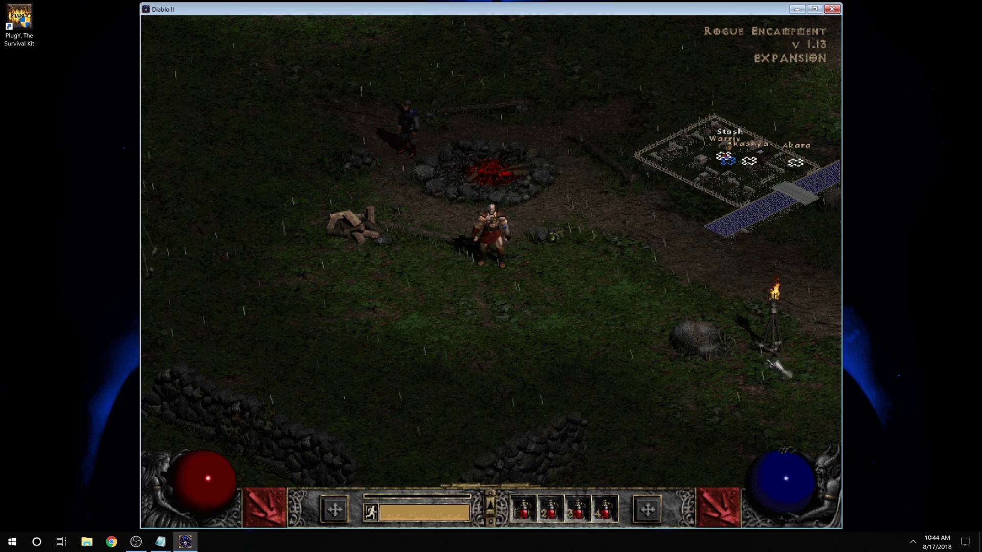
click(577, 214)
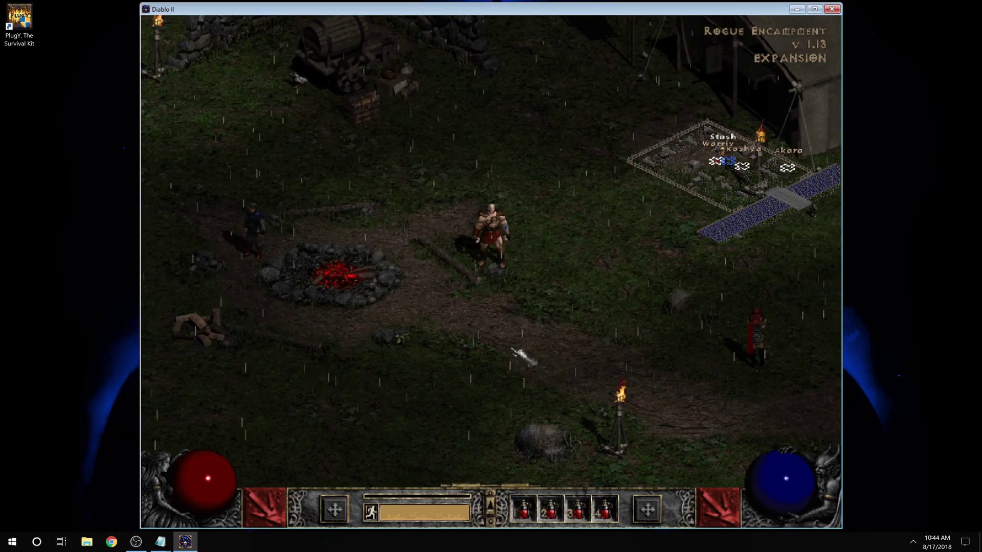